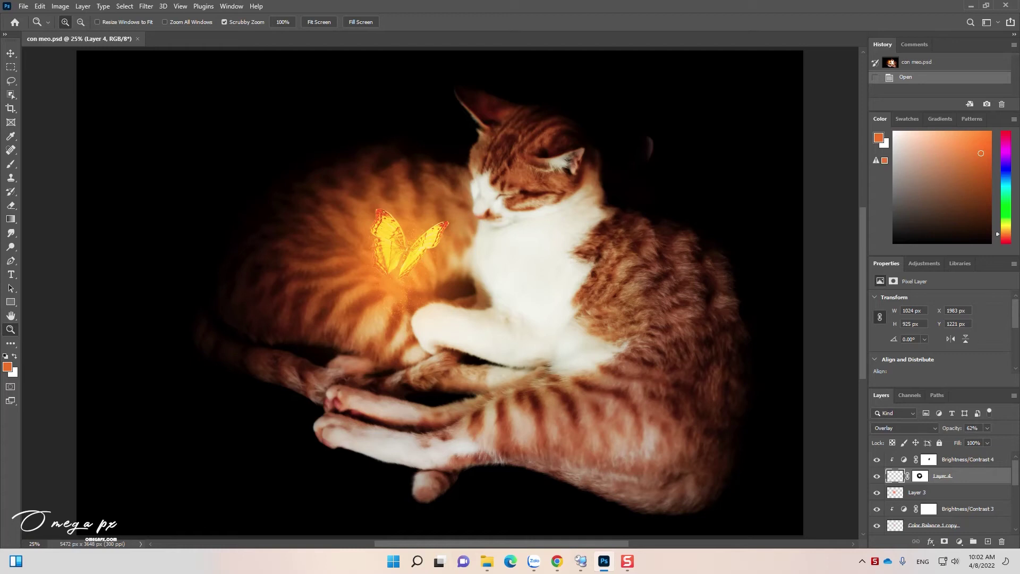
Inspect the finished image, zooming in on the glowing butterfly and recentering on the cat.
left_click_drag(677, 309, 663, 305)
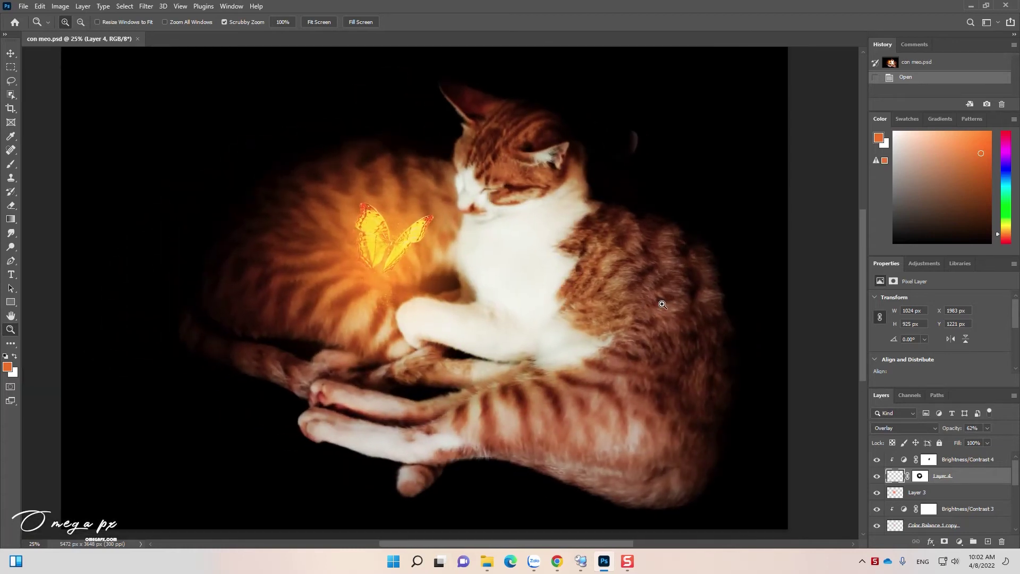
left_click(441, 235)
left_click(466, 214, "alt")
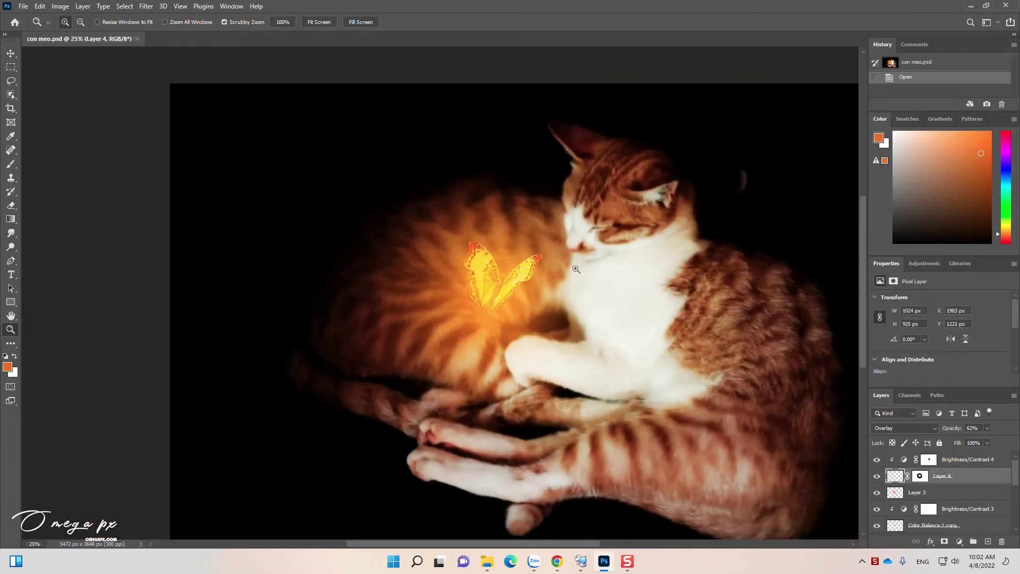
left_click_drag(674, 313, 603, 292)
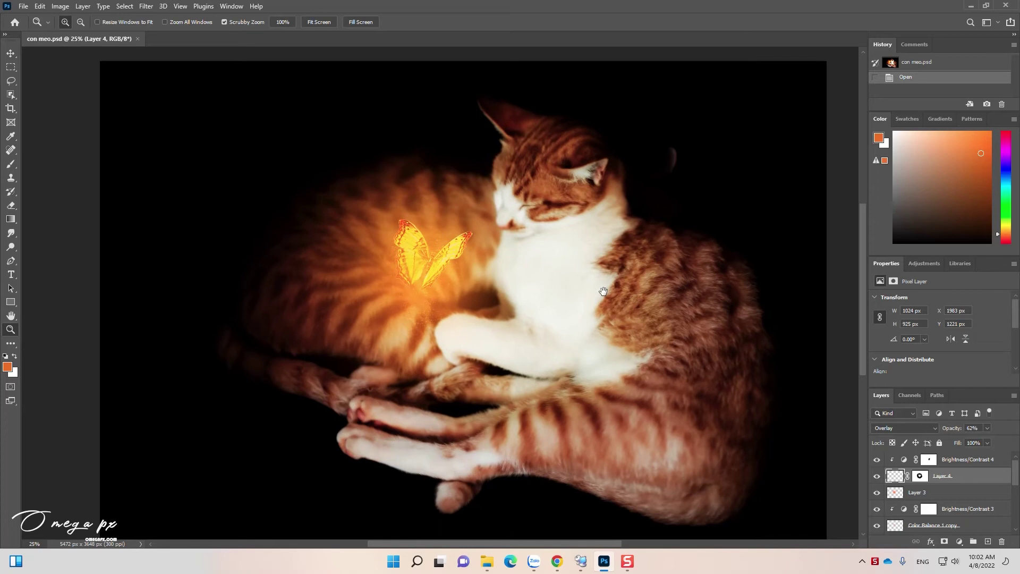
Delete every layer above Layer 2, leaving only the plain cat photo.
left_click(994, 463)
scroll(992, 468, "down", 3)
scroll(988, 467, "down", 3)
left_click(948, 494, "shift")
key("Delete")
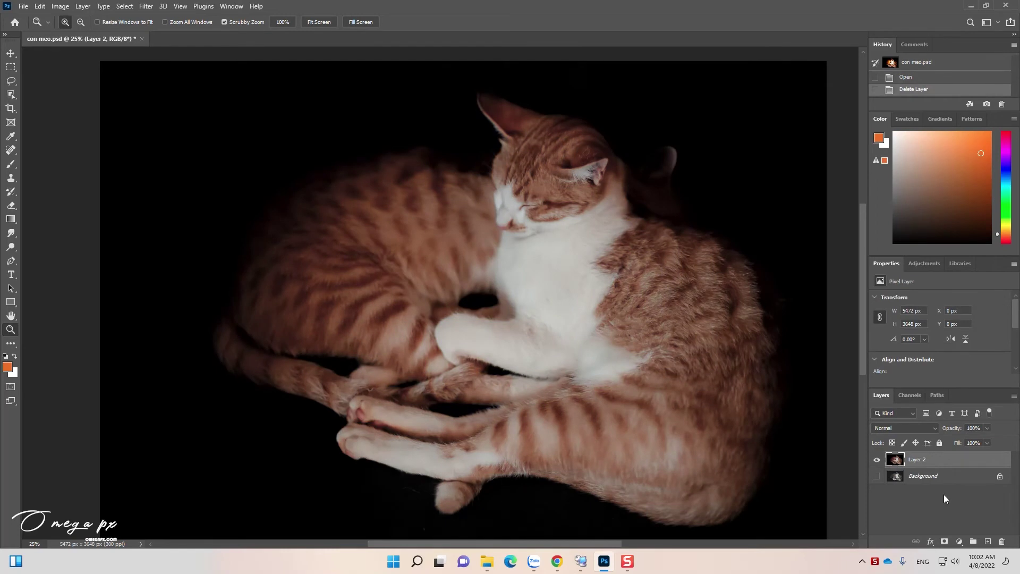
Add a Brightness/Contrast adjustment at Brightness 54, clipped to Layer 2.
left_click_drag(686, 276, 640, 275)
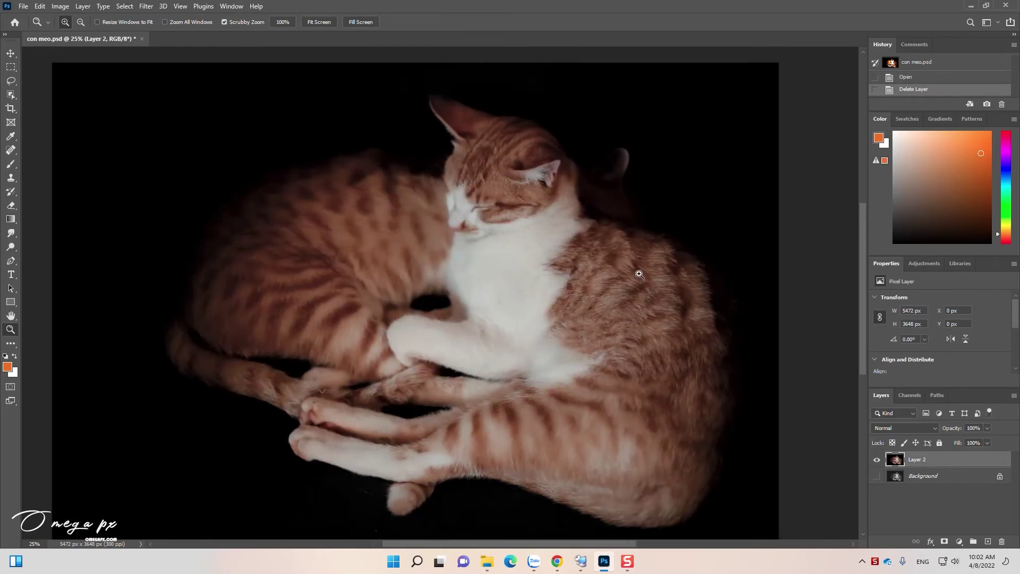
left_click_drag(573, 286, 582, 285)
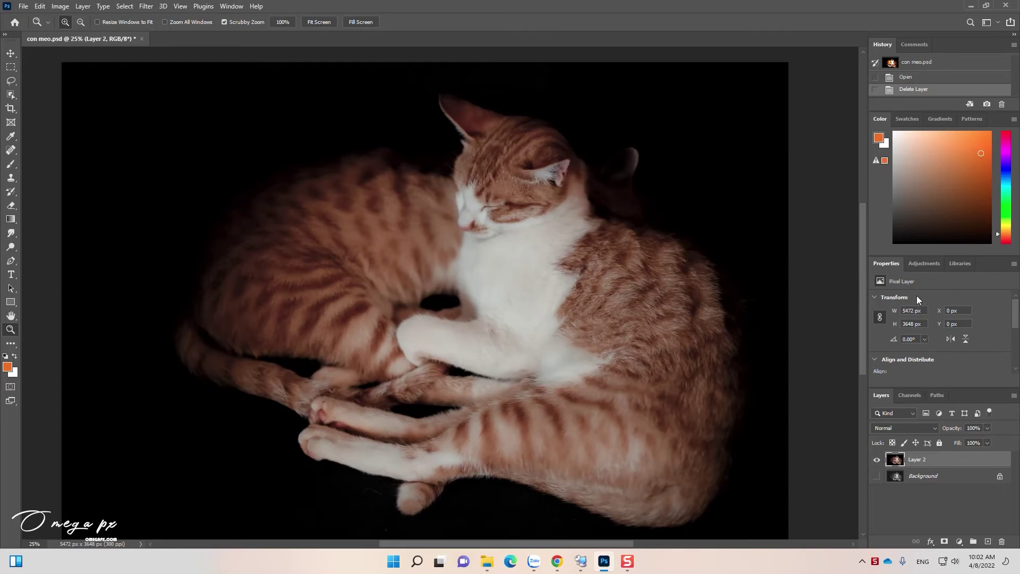
left_click(922, 269)
left_click(901, 290)
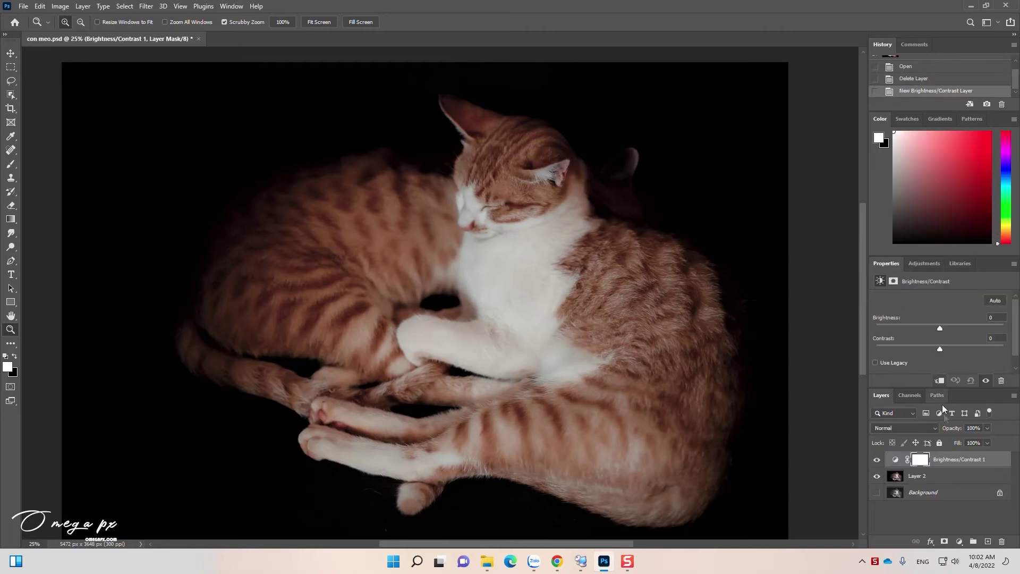
left_click(954, 328)
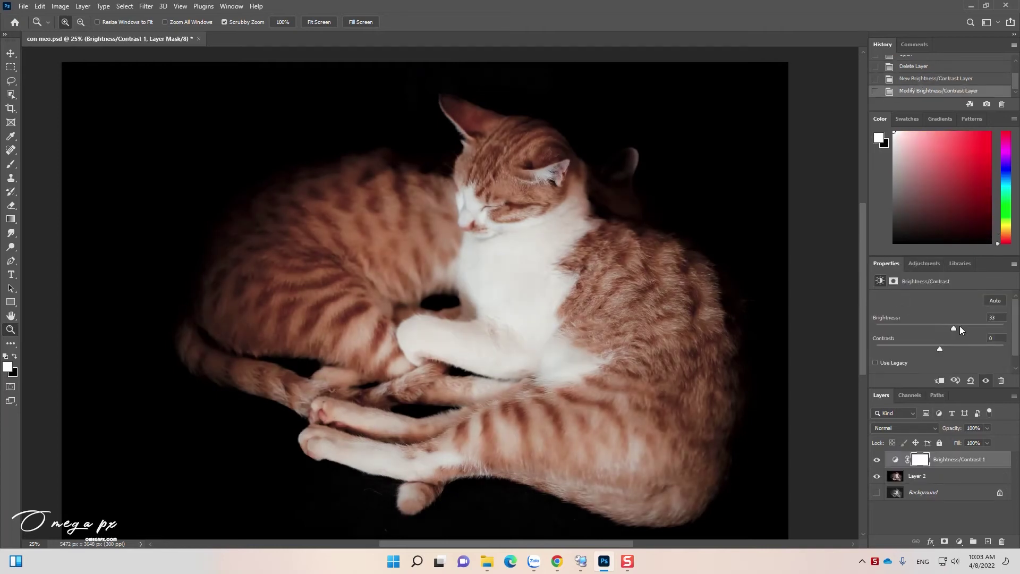
left_click_drag(960, 326, 963, 326)
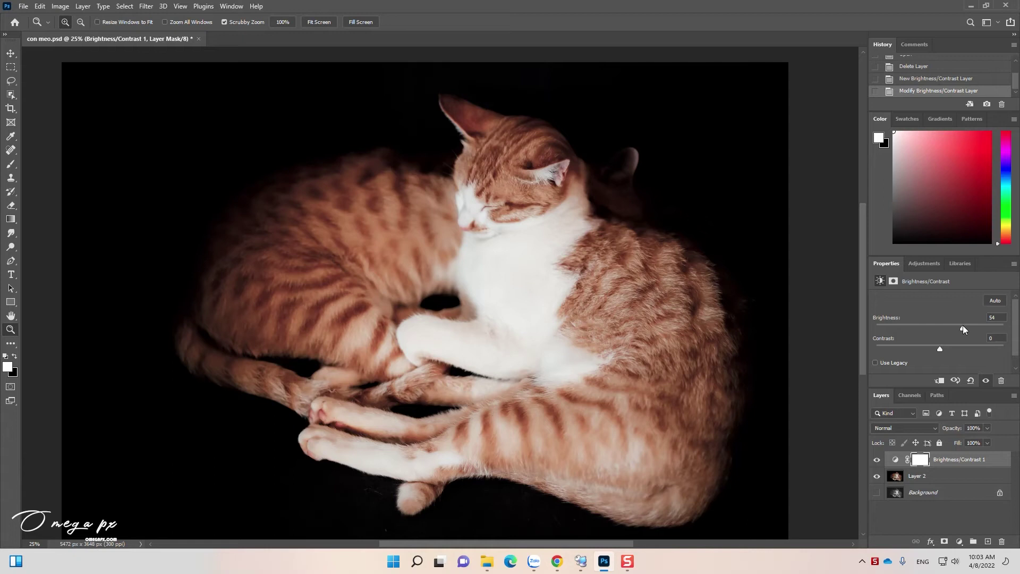
left_click(896, 470, "alt")
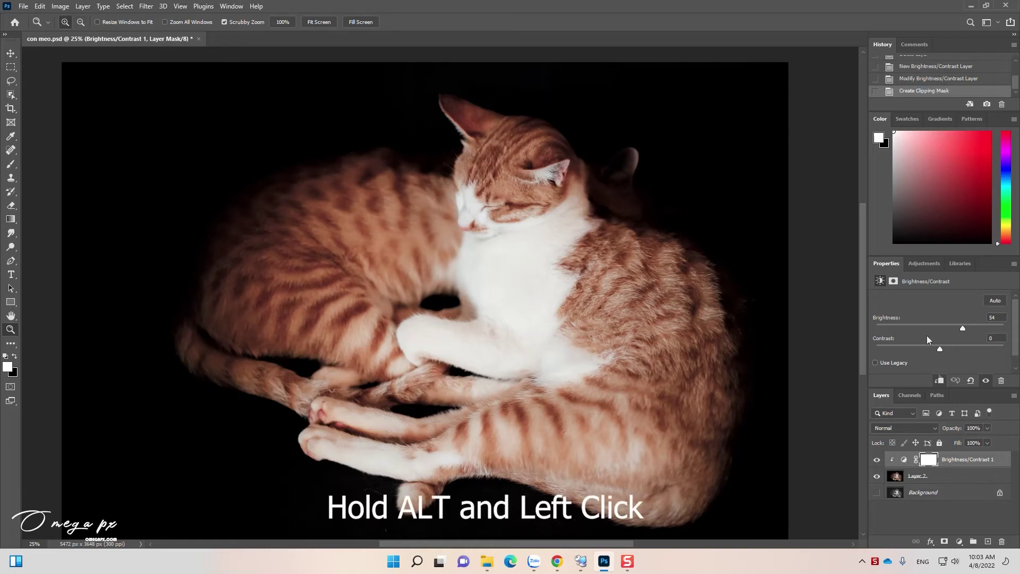
left_click(922, 264)
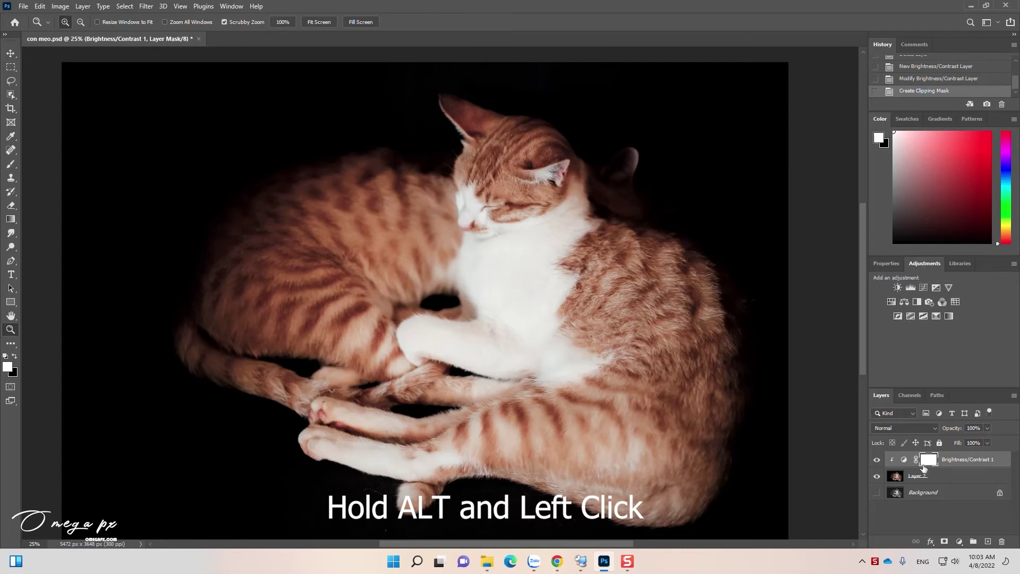
left_click(24, 6)
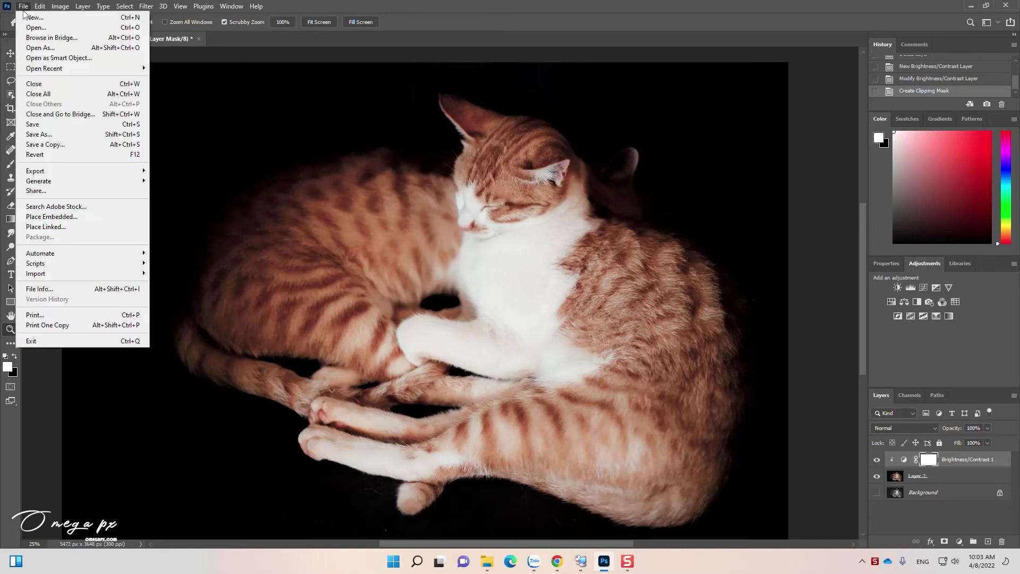
Open Butterfly.png and pngegg.png from Desktop > New folder (2) as new documents.
left_click(26, 27)
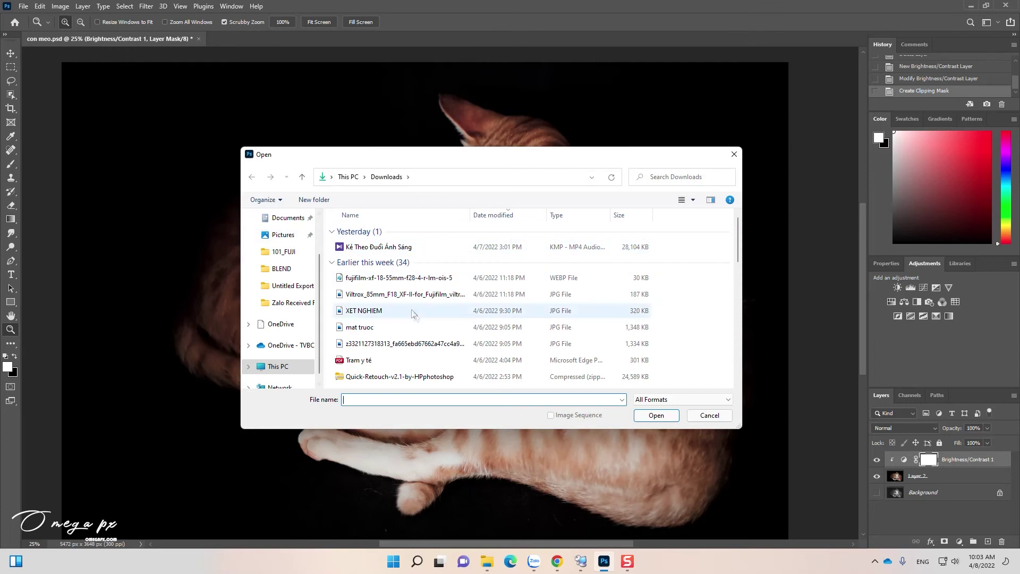
scroll(301, 298, "up", 2)
left_click(282, 323)
left_click(287, 256)
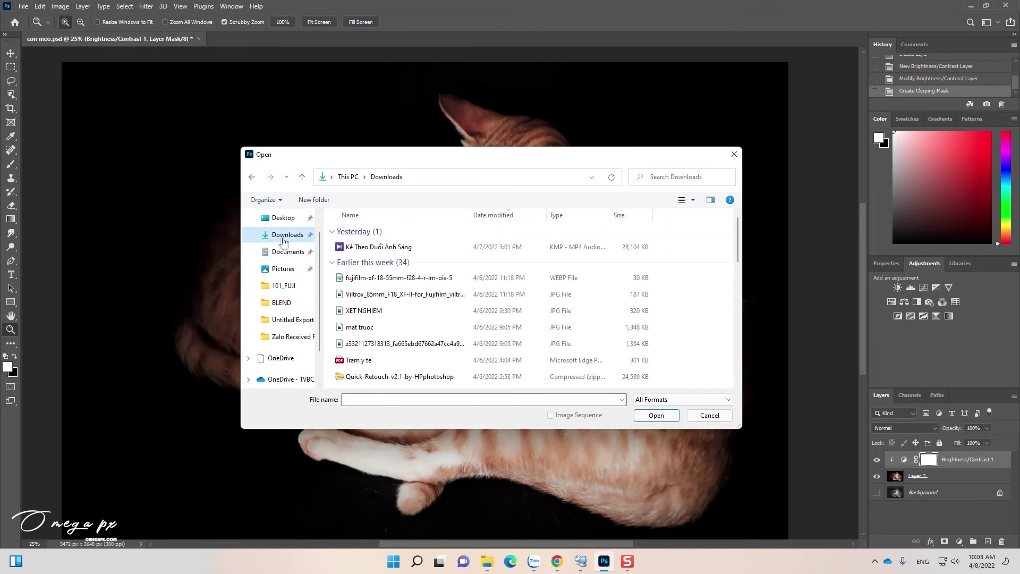
left_click(284, 239)
double_click(440, 244)
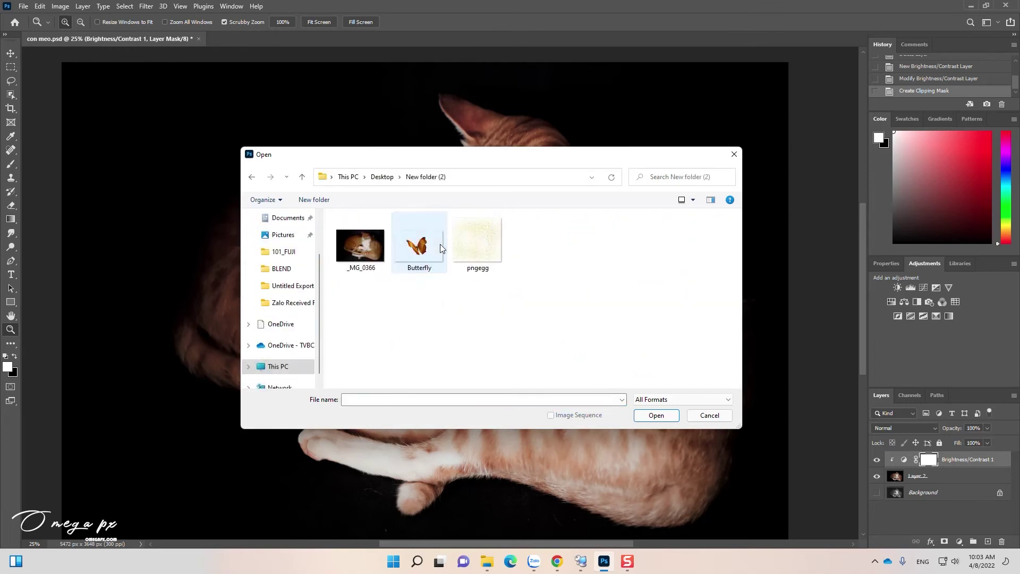
left_click(417, 260)
left_click_drag(408, 293, 523, 236)
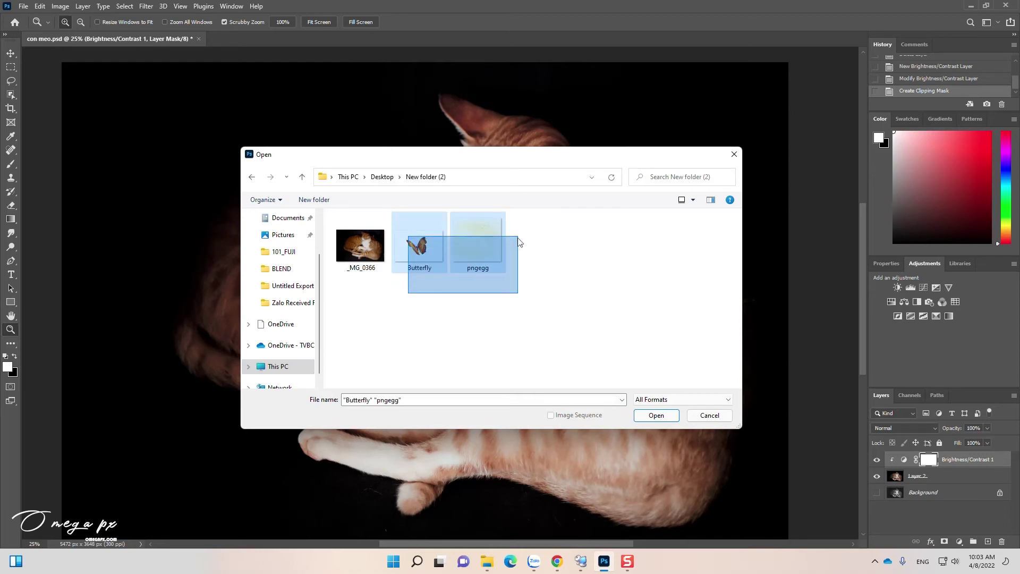
left_click(646, 418)
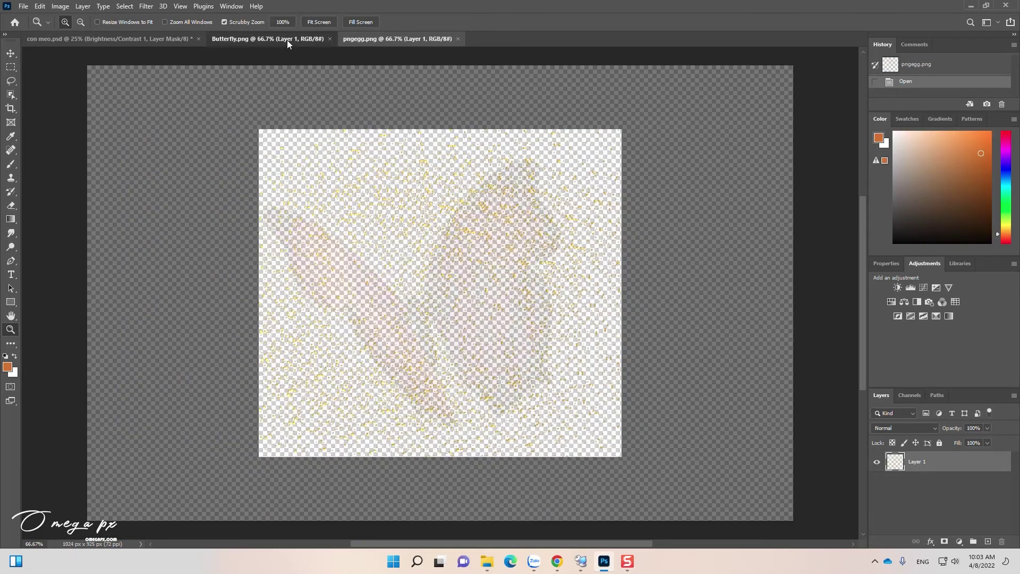
left_click(287, 40)
Copy the whole butterfly image and paste it into con meo.psd.
key("ctrl+a")
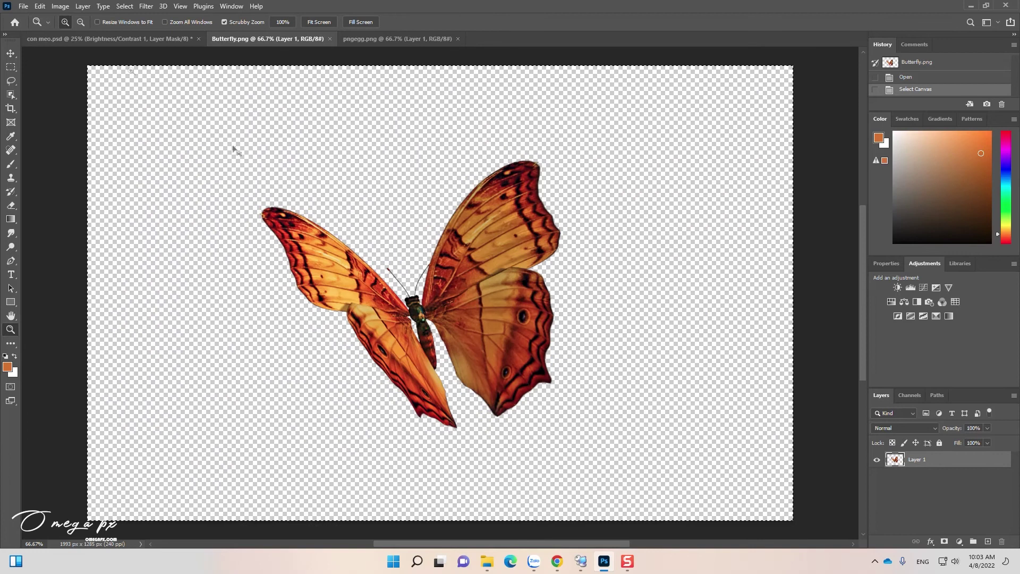
key("ctrl+c")
left_click(109, 40)
key("ctrl+v")
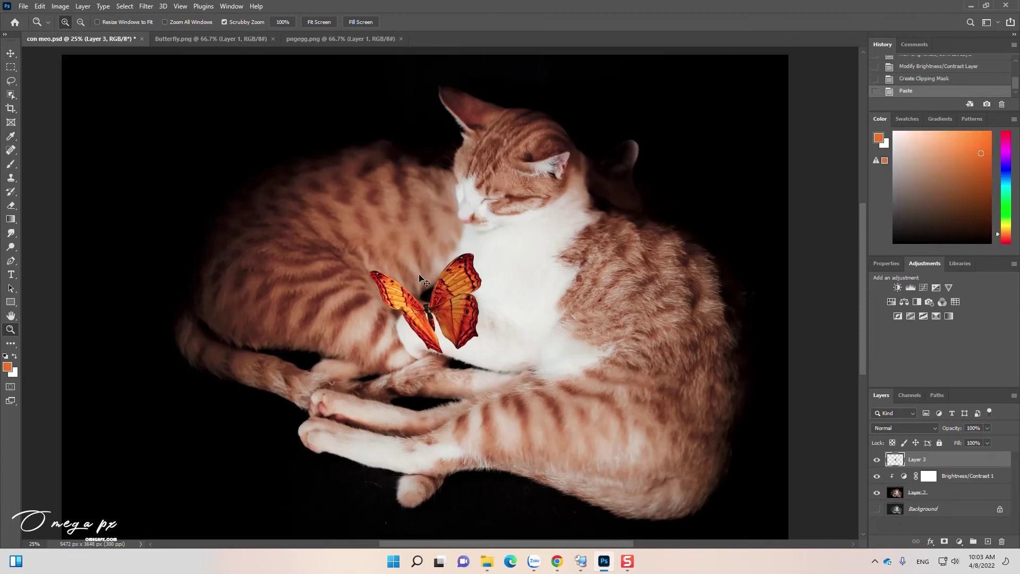
Flip the butterfly horizontally, scale it to about 71% and place it near the cat's face.
key("ctrl+t")
right_click(441, 290)
left_click(494, 502)
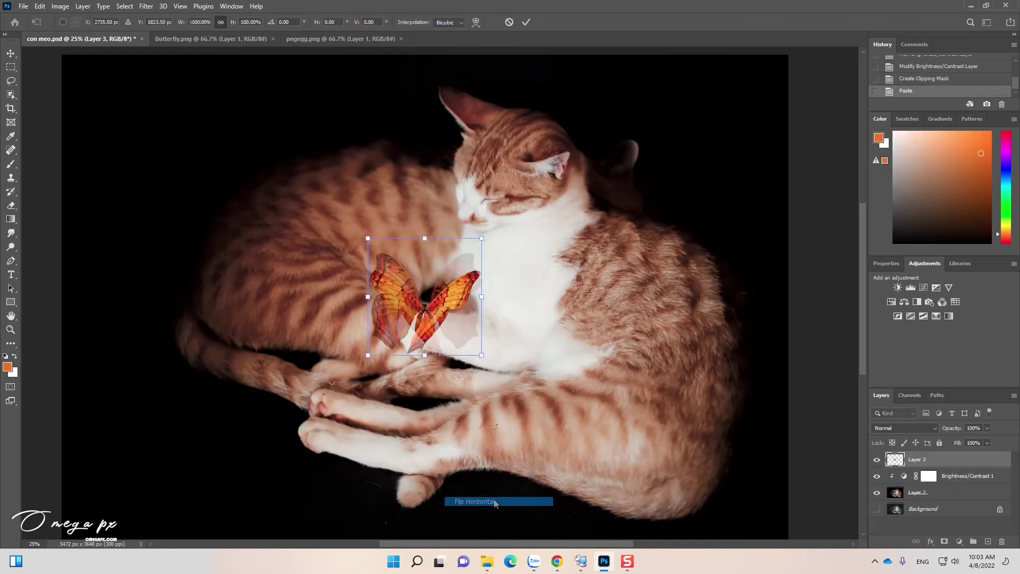
left_click_drag(420, 297, 398, 239)
left_click_drag(460, 180, 427, 213)
left_click_drag(405, 258, 423, 226)
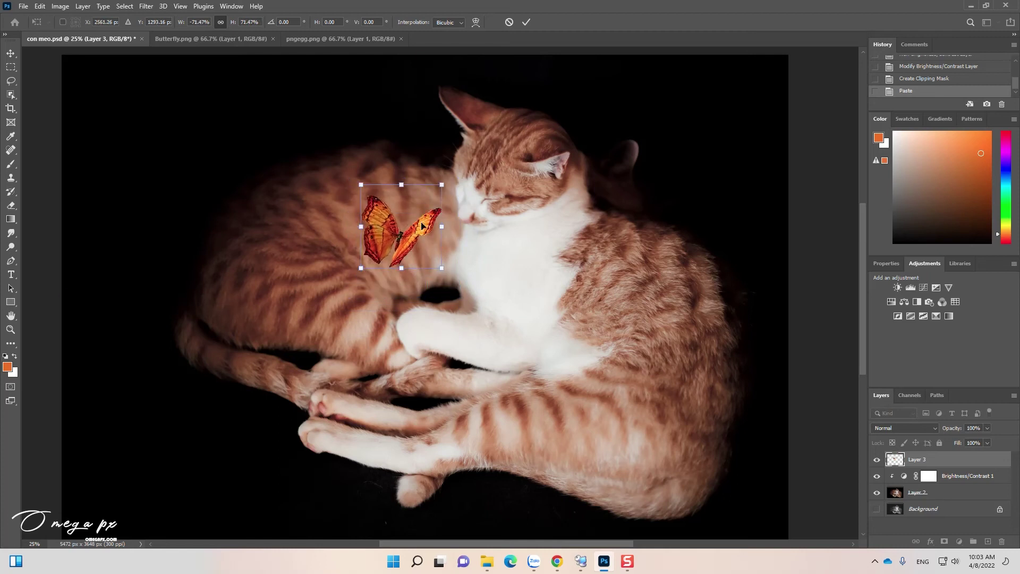
key("Return")
key("z")
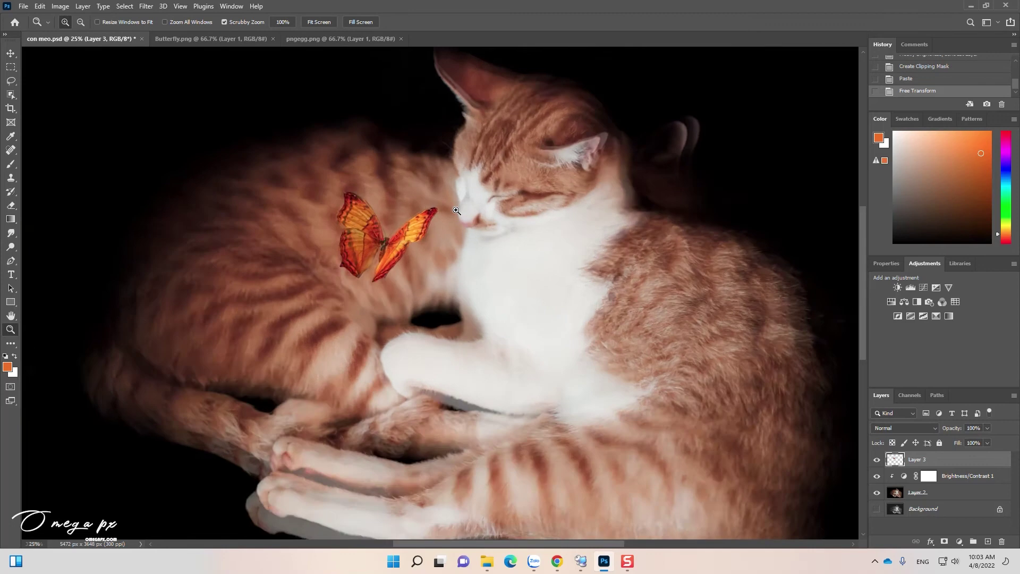
left_click(456, 211)
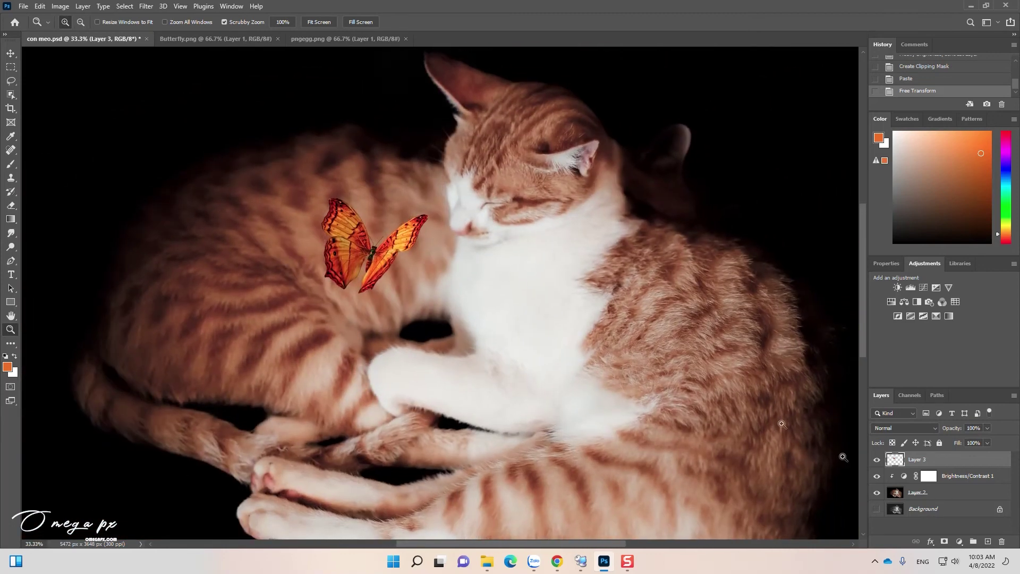
Add a Color Balance layer over Layer 2 with midtones Red +14 and Blue -12.
left_click(949, 492)
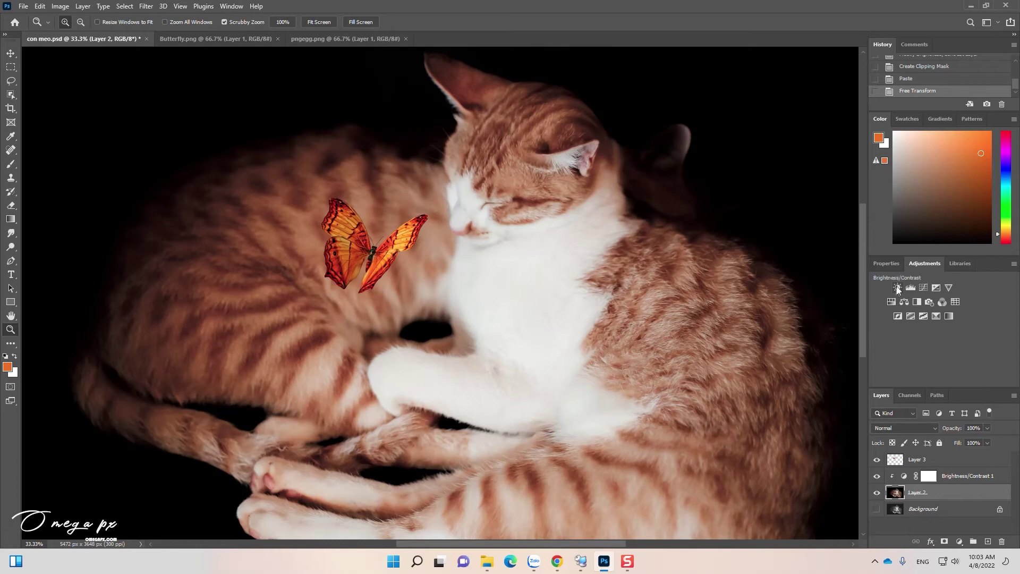
left_click(903, 302)
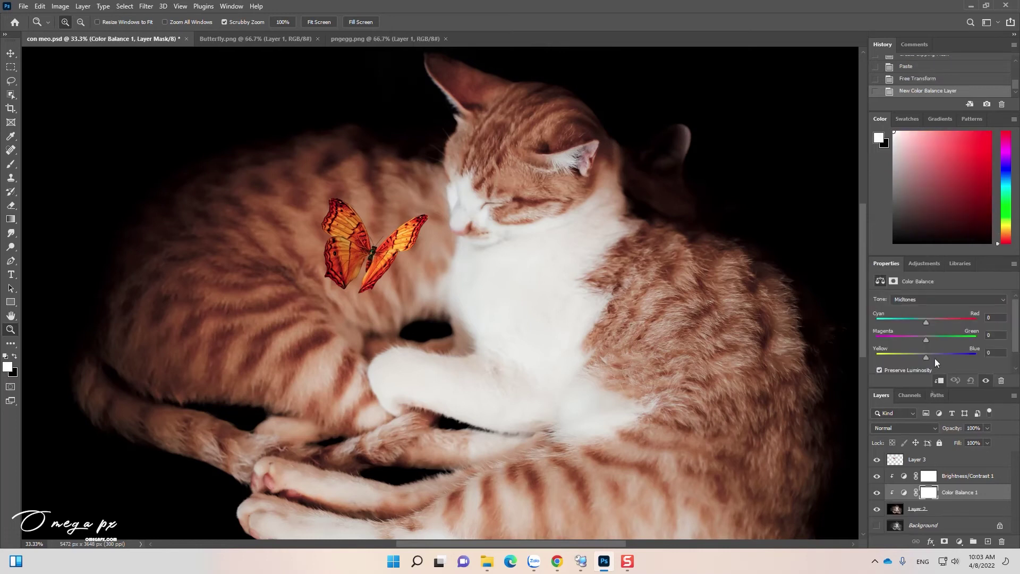
left_click(914, 355)
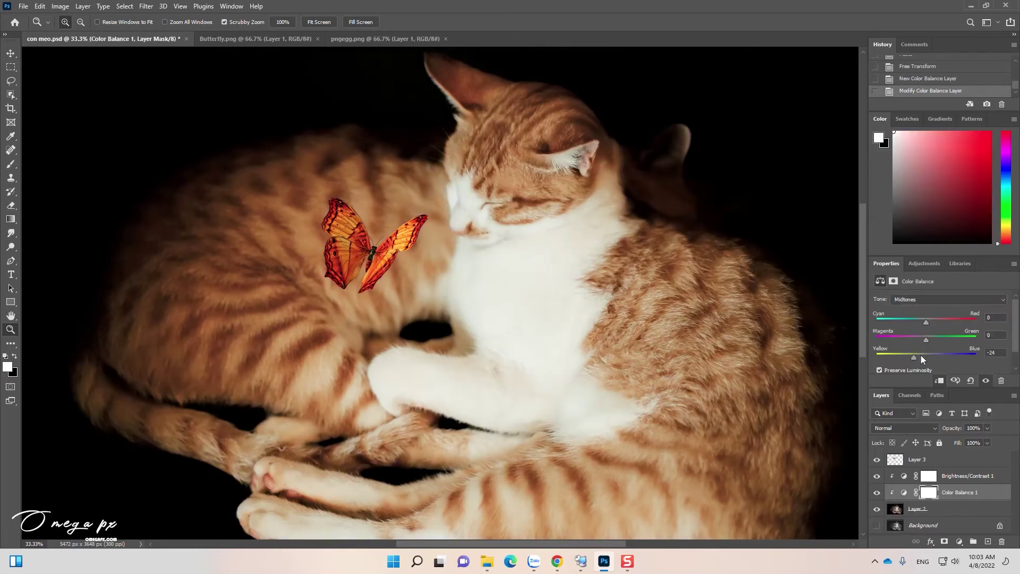
left_click(934, 320)
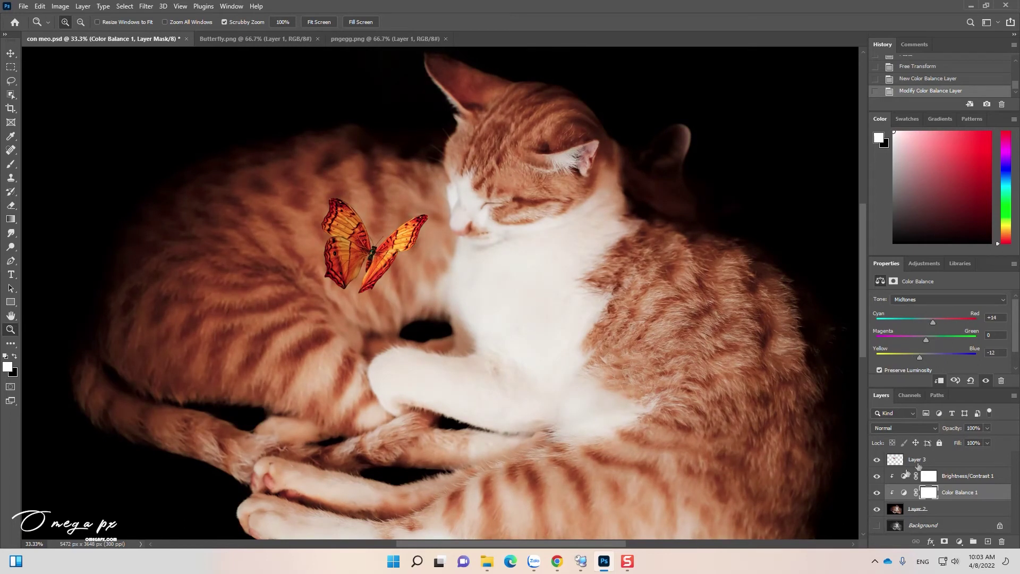
left_click(920, 461)
left_click(934, 477)
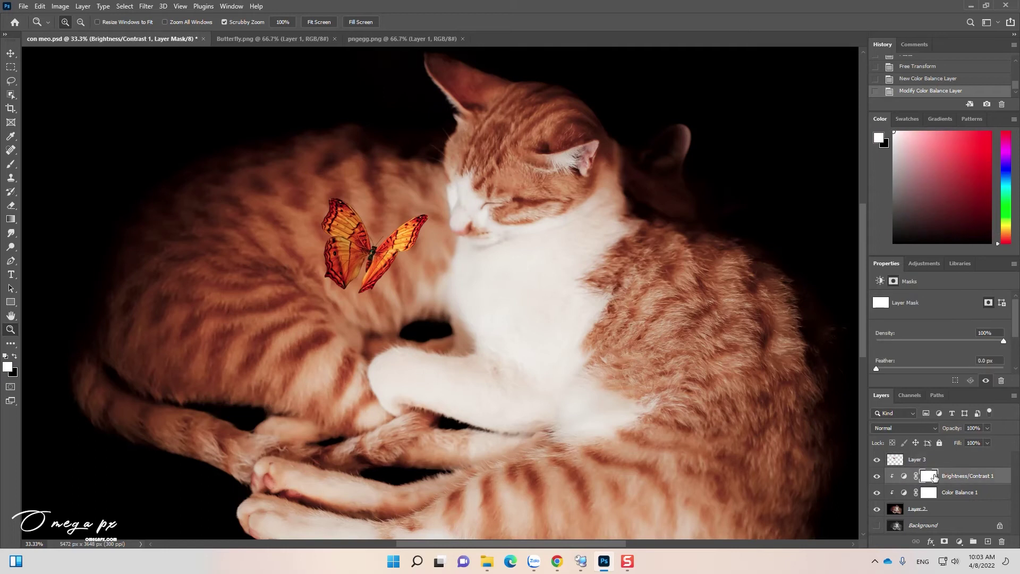
left_click(925, 460)
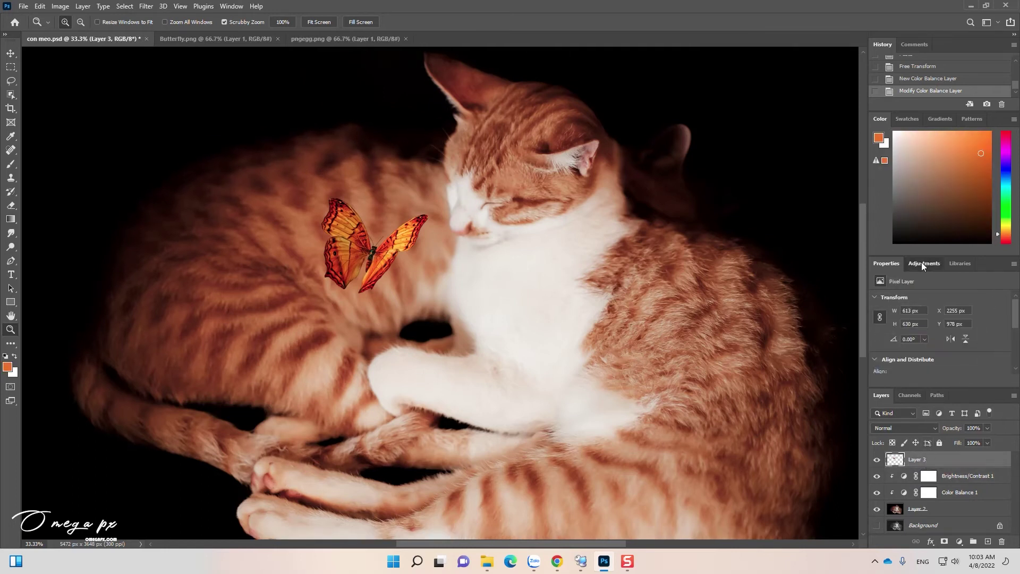
Add a Brightness/Contrast layer clipped to the butterfly with Brightness 140.
left_click(922, 265)
left_click(898, 288)
key("alt")
left_click(895, 464, "alt")
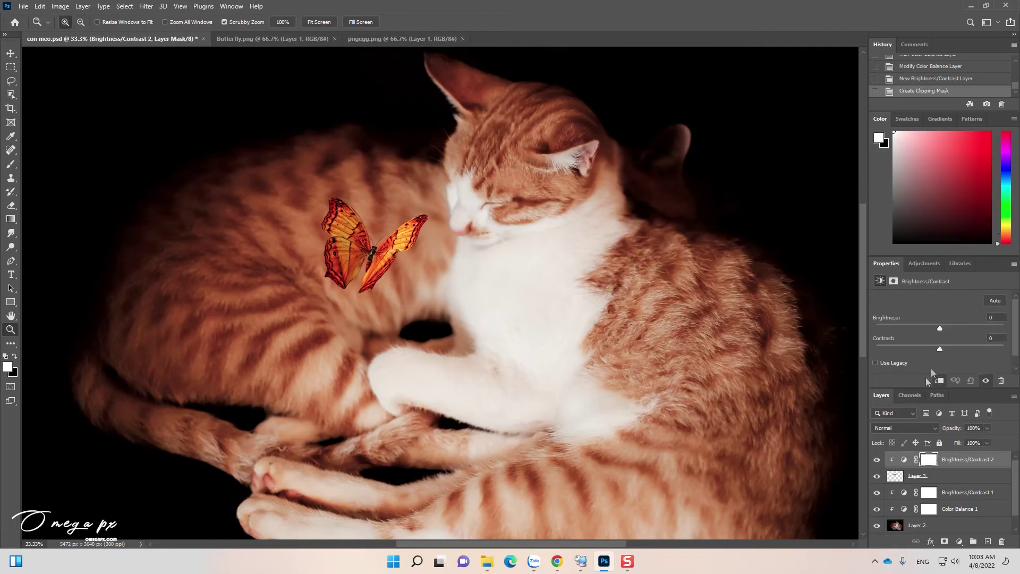
left_click(954, 326)
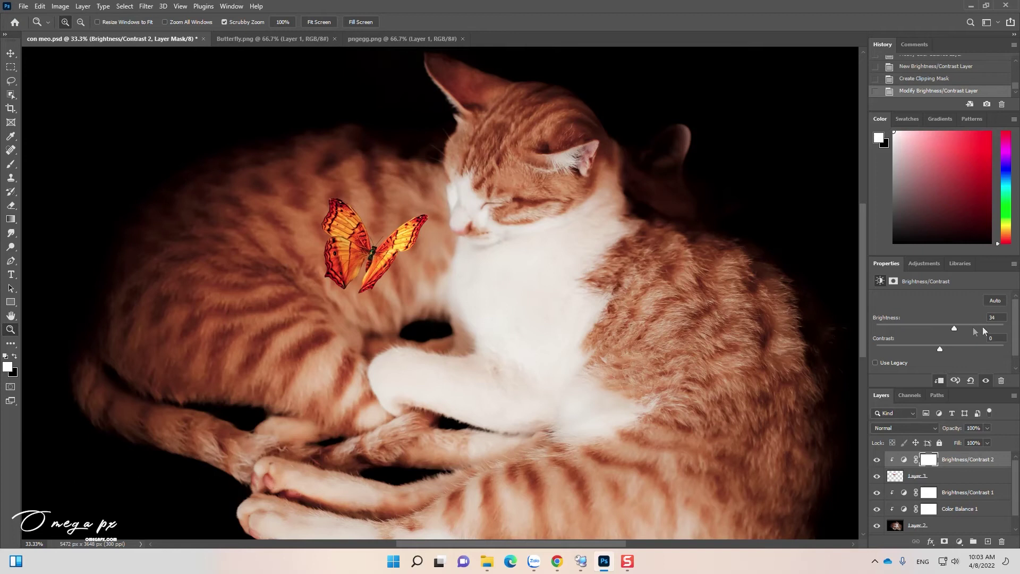
left_click(1000, 328)
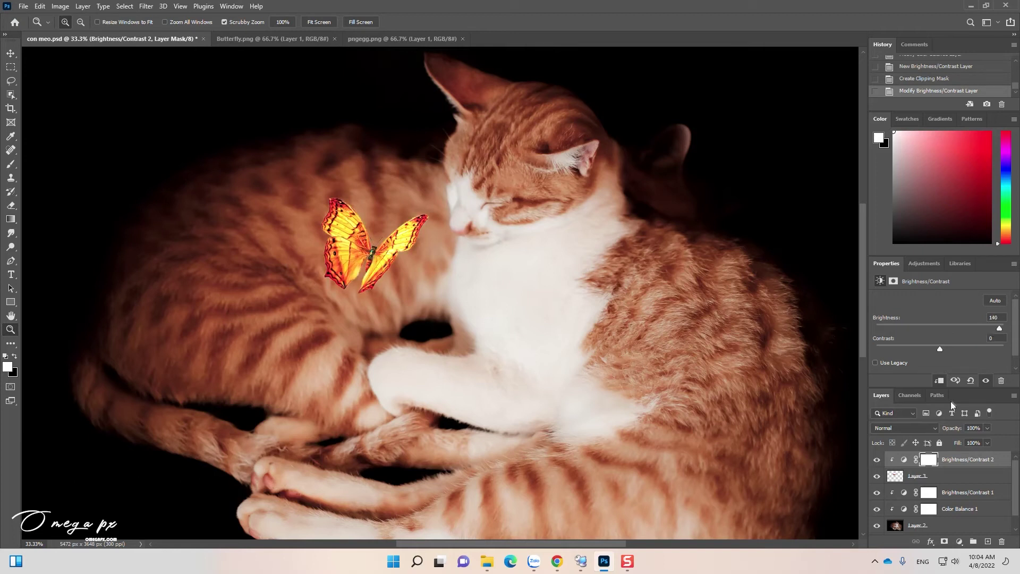
Add a Color Balance over the butterfly shifting its midtones toward yellow (Blue -17).
left_click(936, 477)
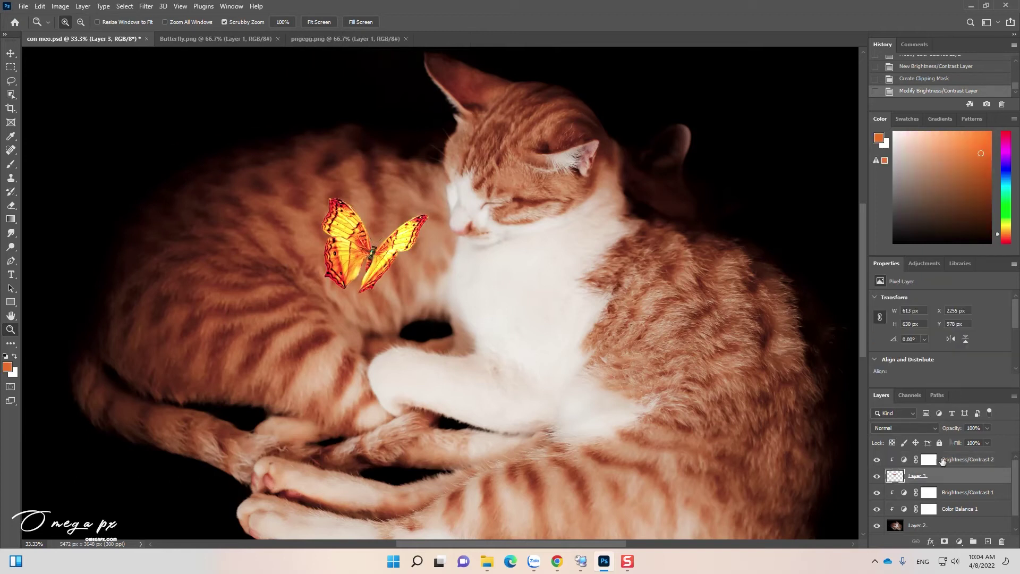
left_click(923, 264)
left_click(907, 301)
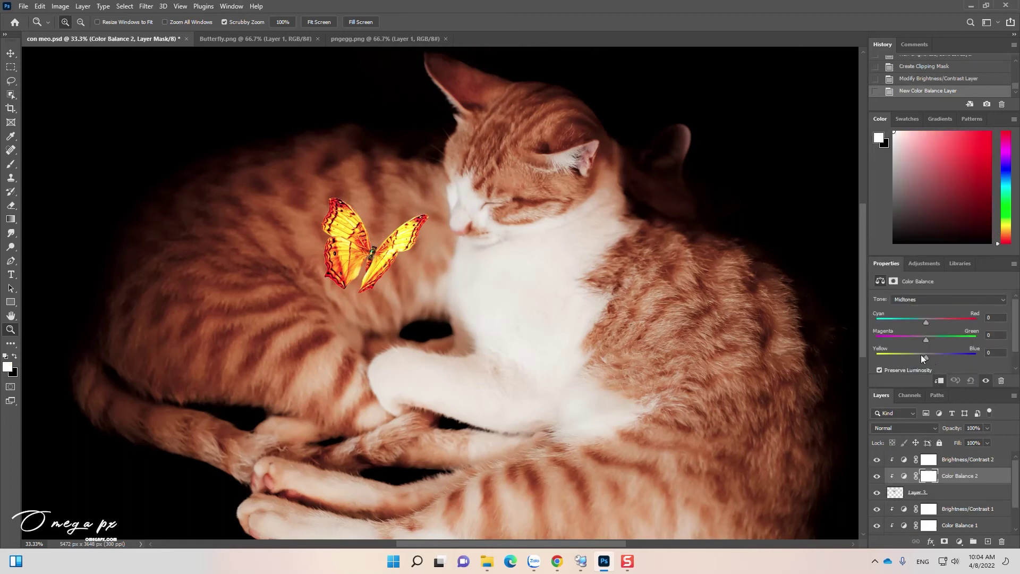
left_click(922, 355)
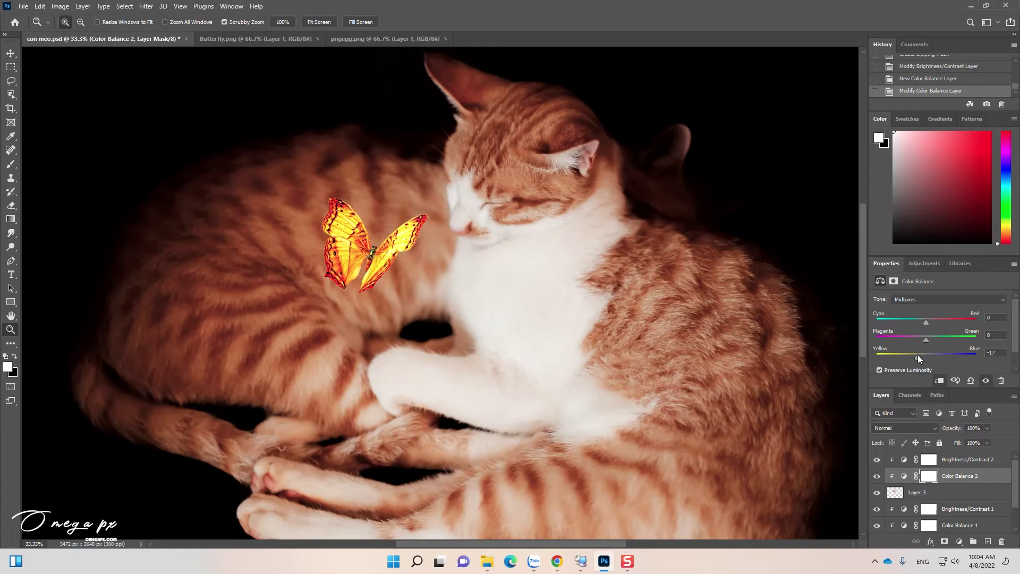
Set the cats' Brightness/Contrast 1 to Brightness 64.
left_click(949, 496)
left_click(943, 511)
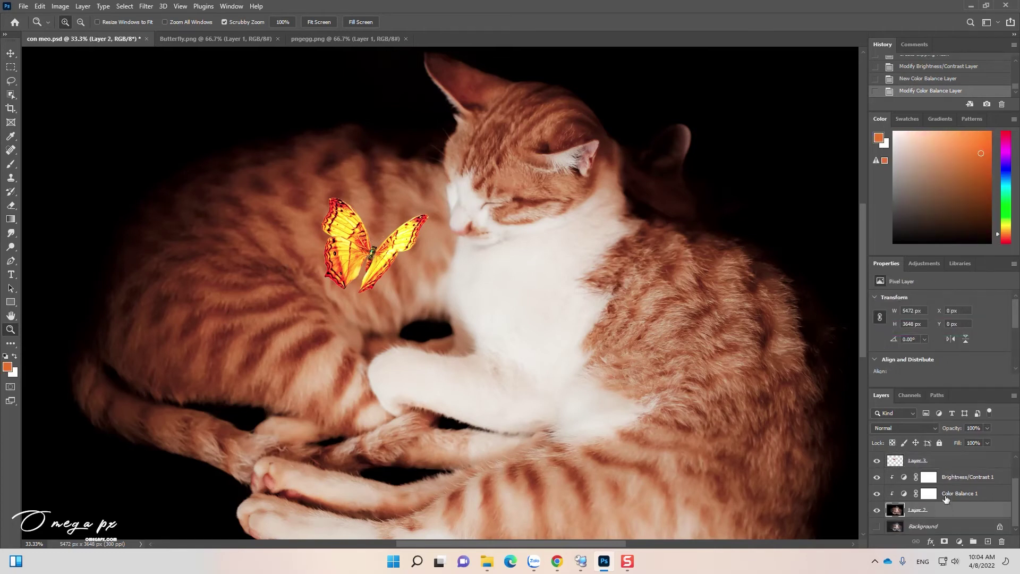
left_click(952, 478)
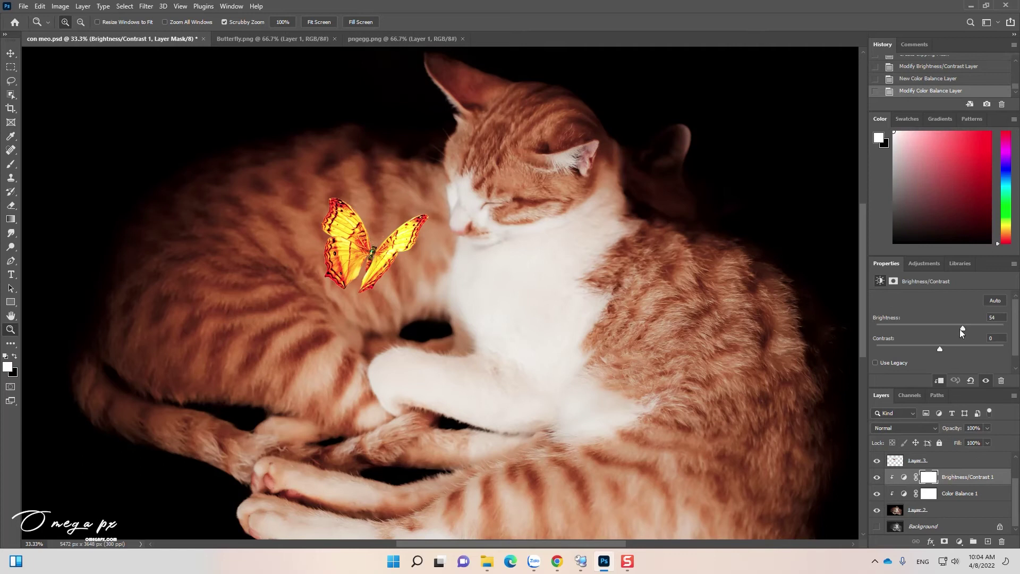
left_click_drag(963, 329, 967, 330)
left_click_drag(971, 329, 967, 330)
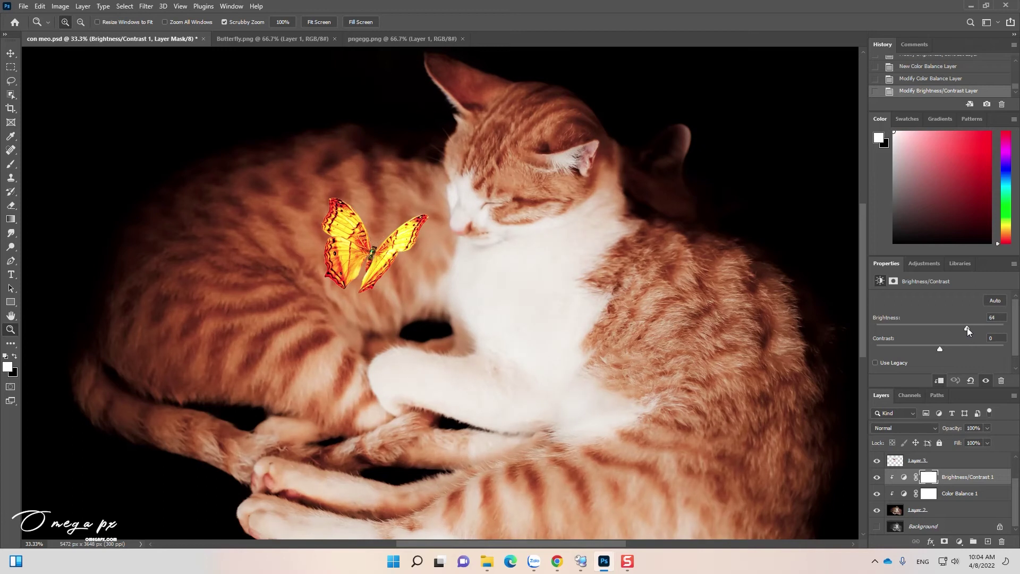
Invert the Brightness/Contrast 1 mask and paint it white over the cats' head, chest and paws.
key("ctrl+i")
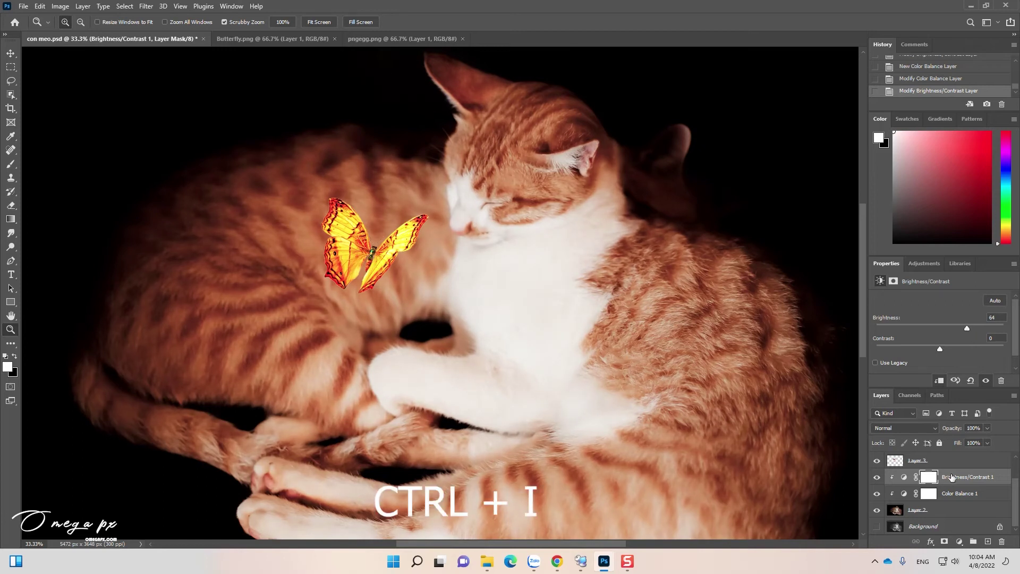
left_click(10, 163)
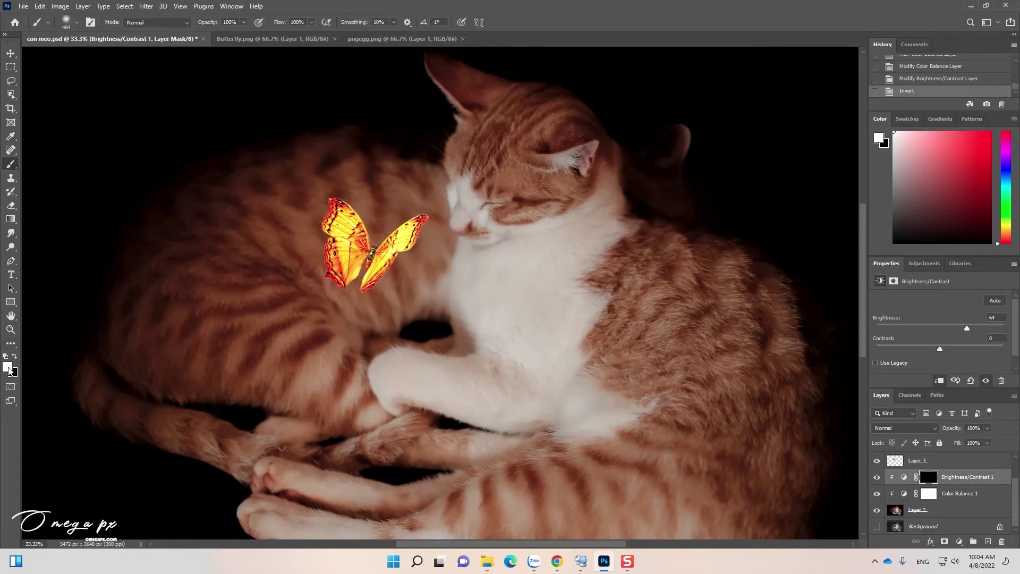
left_click(9, 369)
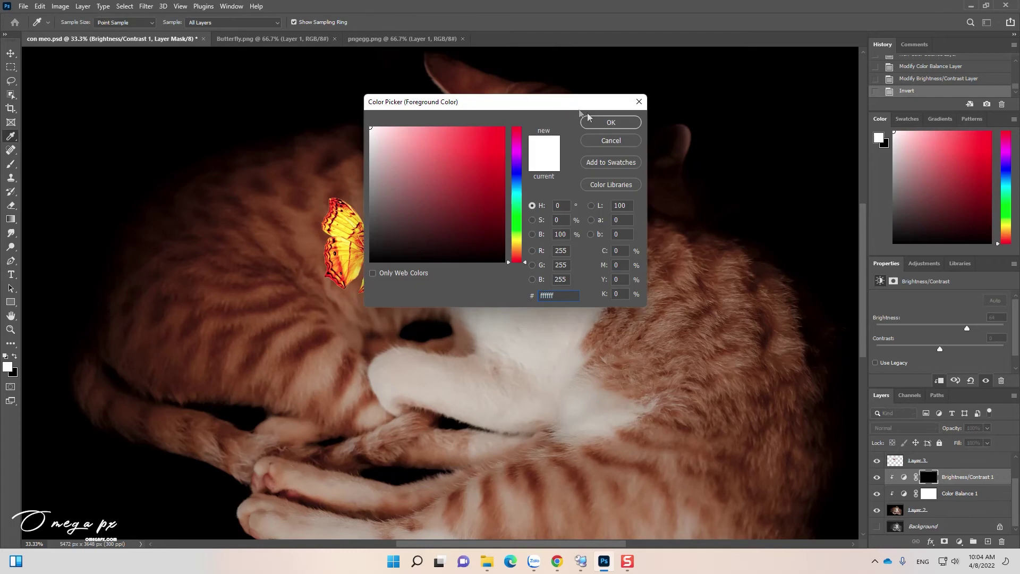
left_click(588, 116)
mouse_move(468, 213)
left_mouse_down()
mouse_move(488, 164)
mouse_move(462, 91)
mouse_move(542, 170)
mouse_move(584, 330)
mouse_move(583, 386)
mouse_move(611, 415)
mouse_move(556, 358)
mouse_move(393, 372)
mouse_move(431, 304)
mouse_move(410, 177)
mouse_move(262, 290)
mouse_move(356, 362)
mouse_move(367, 420)
mouse_move(341, 489)
mouse_move(533, 470)
mouse_move(595, 420)
mouse_move(625, 364)
left_mouse_up()
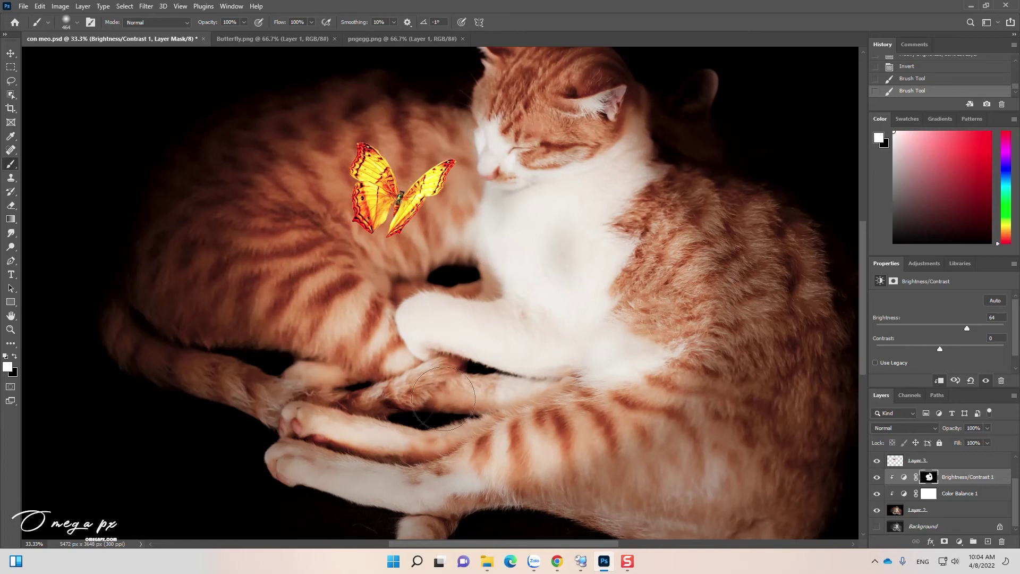
mouse_move(444, 398)
left_mouse_down()
mouse_move(313, 409)
mouse_move(447, 459)
mouse_move(314, 467)
left_mouse_up()
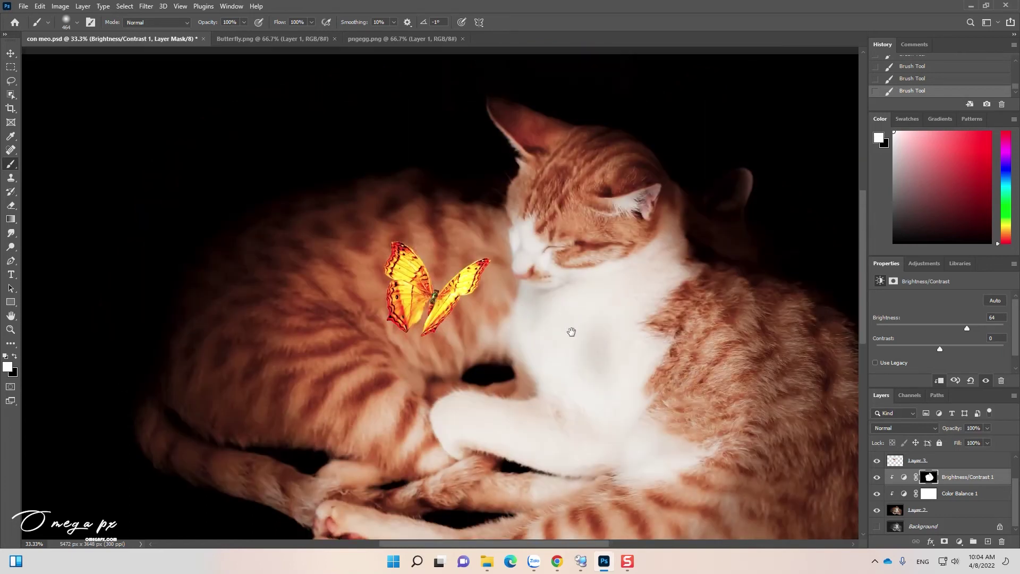
left_click_drag(534, 229, 569, 330)
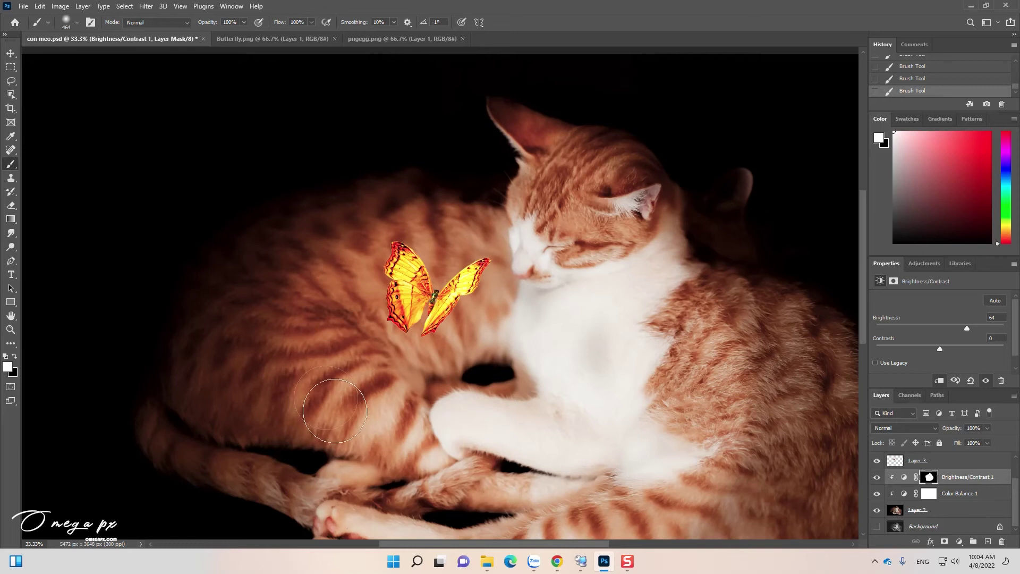
left_click(967, 502)
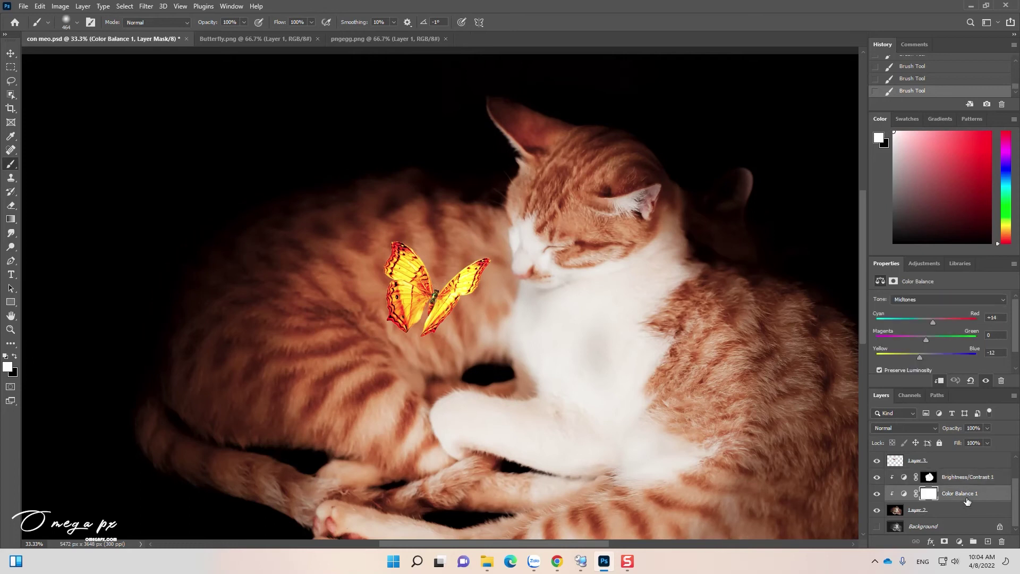
Invert the Color Balance 1 mask and paint it white over both cats' bodies.
key("ctrl+i")
left_click_drag(604, 337, 661, 303)
left_click_drag(714, 389, 711, 351)
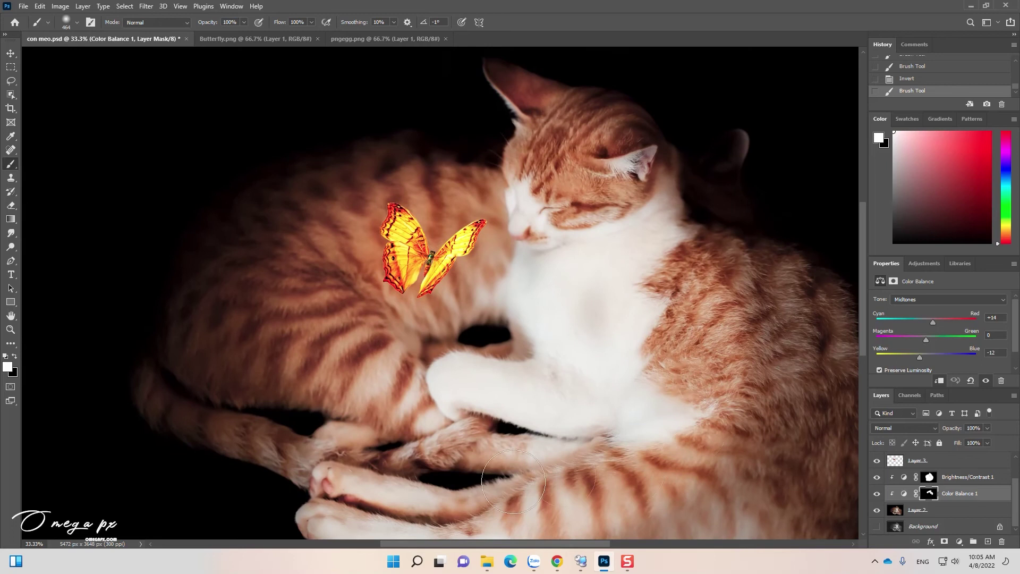
left_click_drag(452, 476, 409, 451)
left_click_drag(340, 305, 520, 392)
left_click_drag(558, 319, 545, 269)
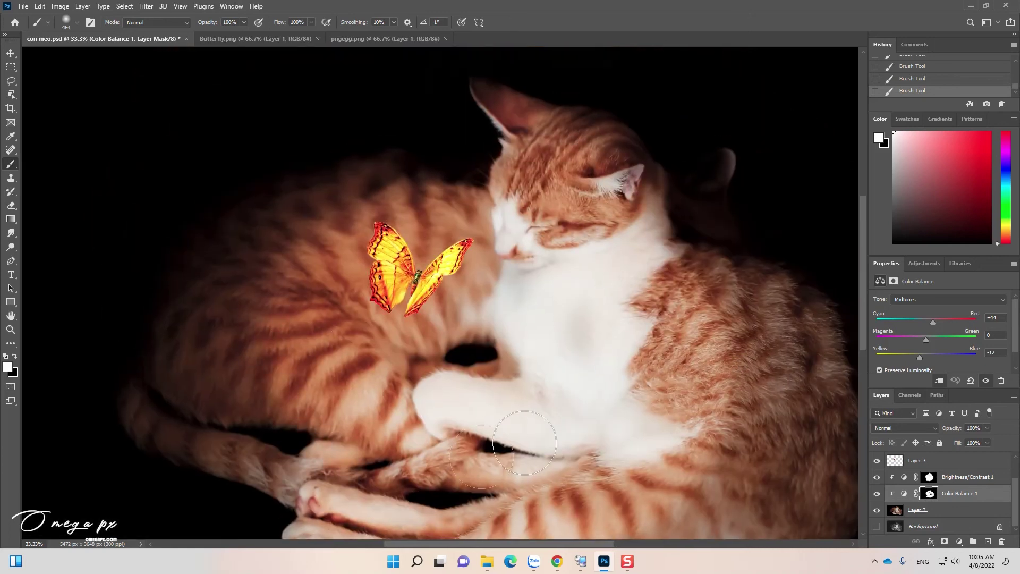
left_click_drag(484, 460, 529, 380)
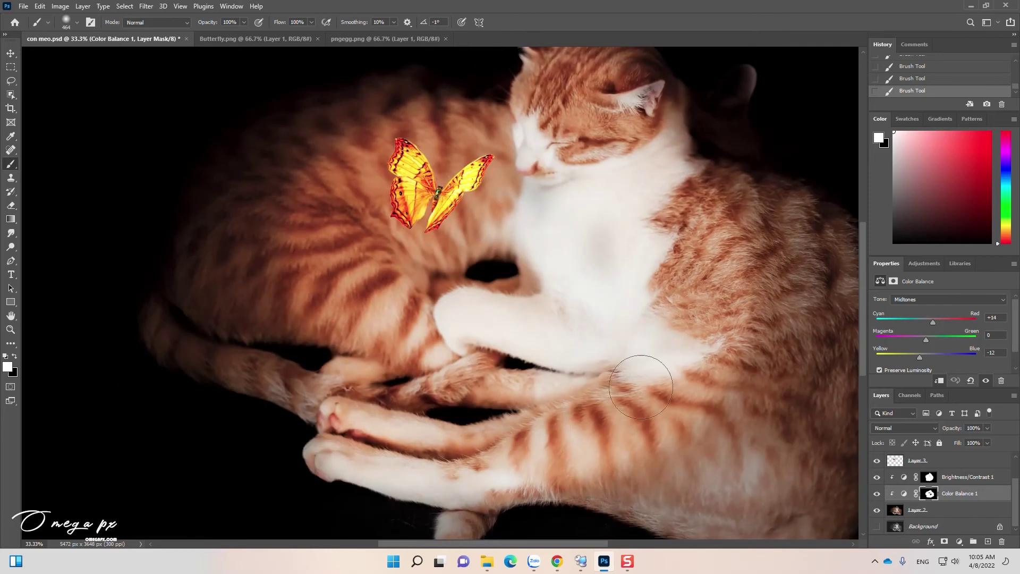
scroll(553, 240, "up", 2)
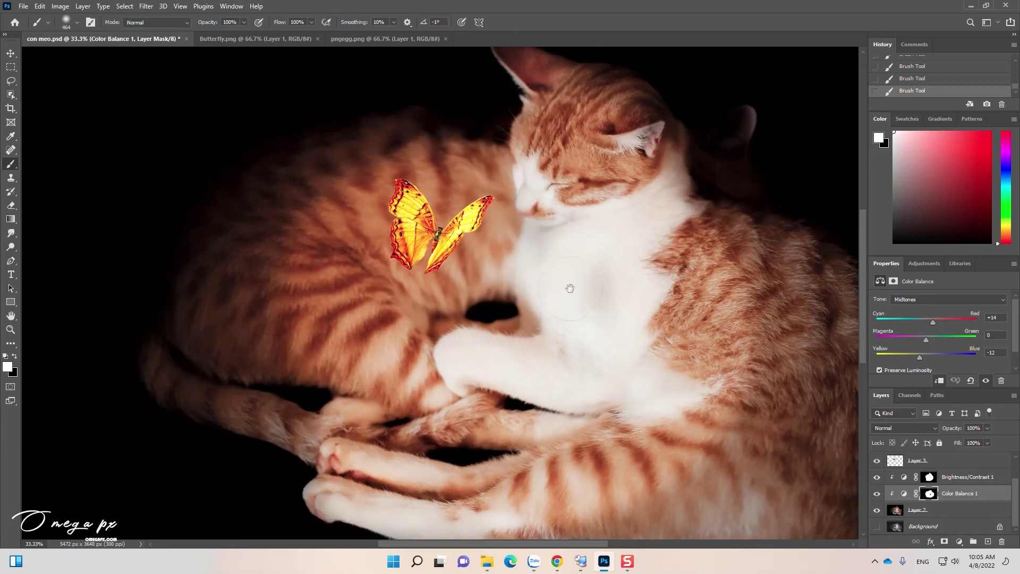
key("v")
left_click(448, 240)
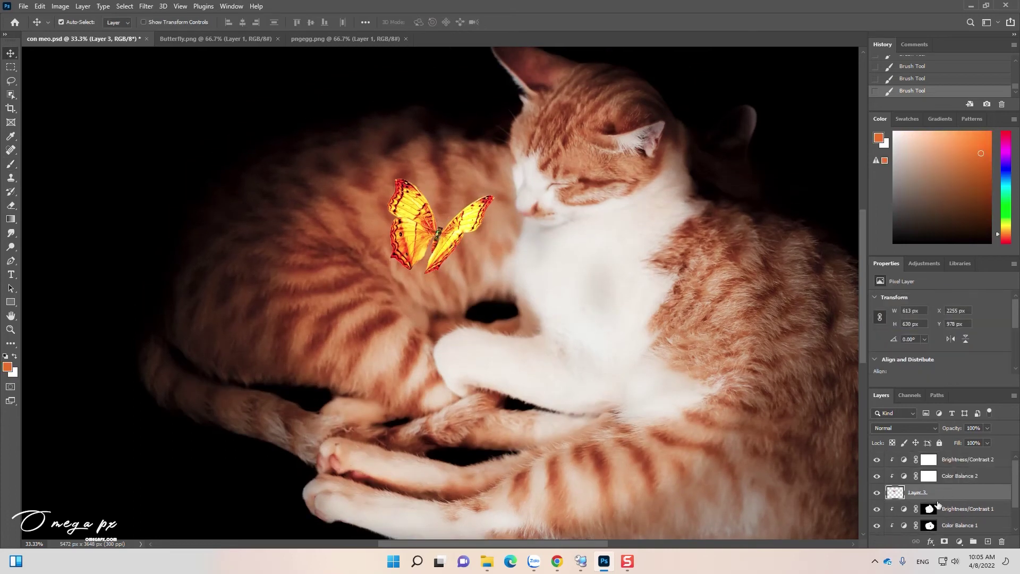
Raise Brightness/Contrast 2 to 150, then merge it with the butterfly into a layer named Butterfly.
left_click(967, 460)
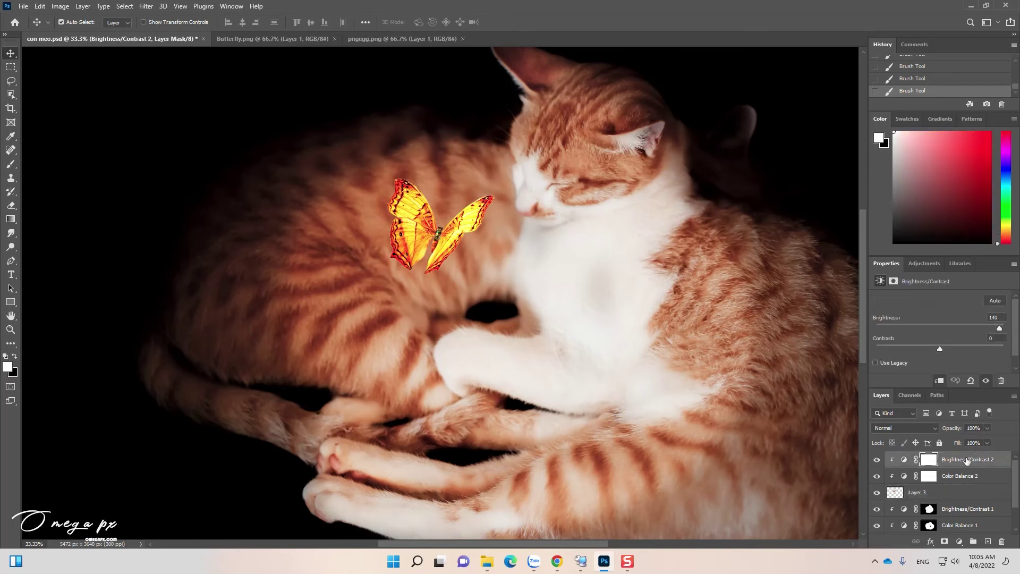
left_click_drag(1000, 330, 1010, 334)
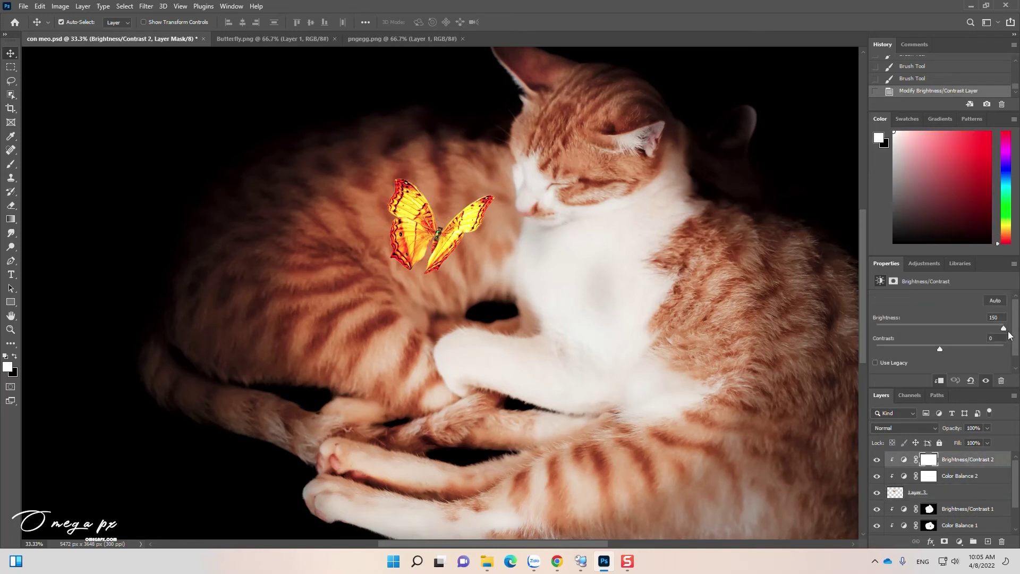
left_click(955, 496)
left_click(966, 460, "shift")
key("ctrl+e")
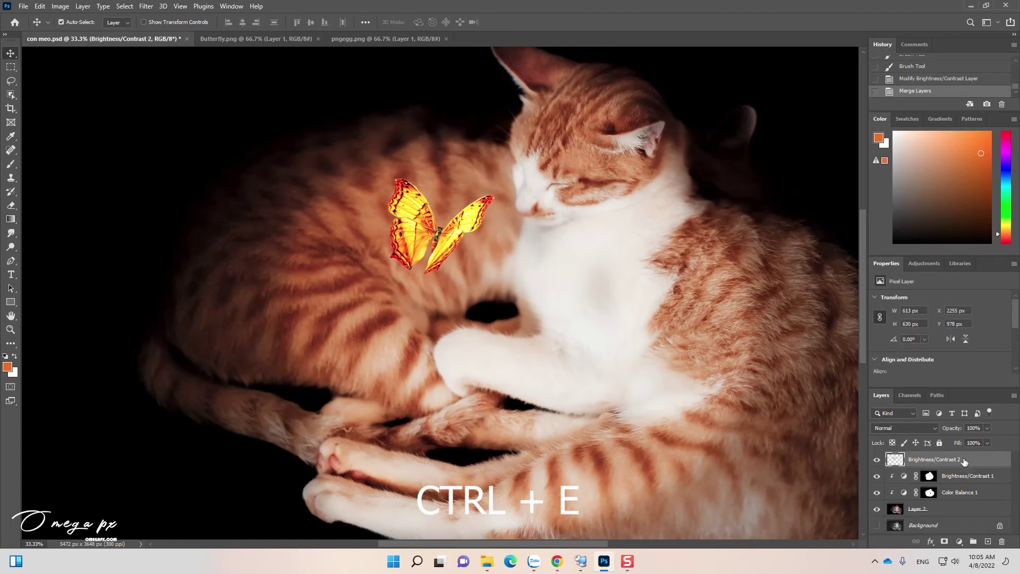
double_click(932, 460)
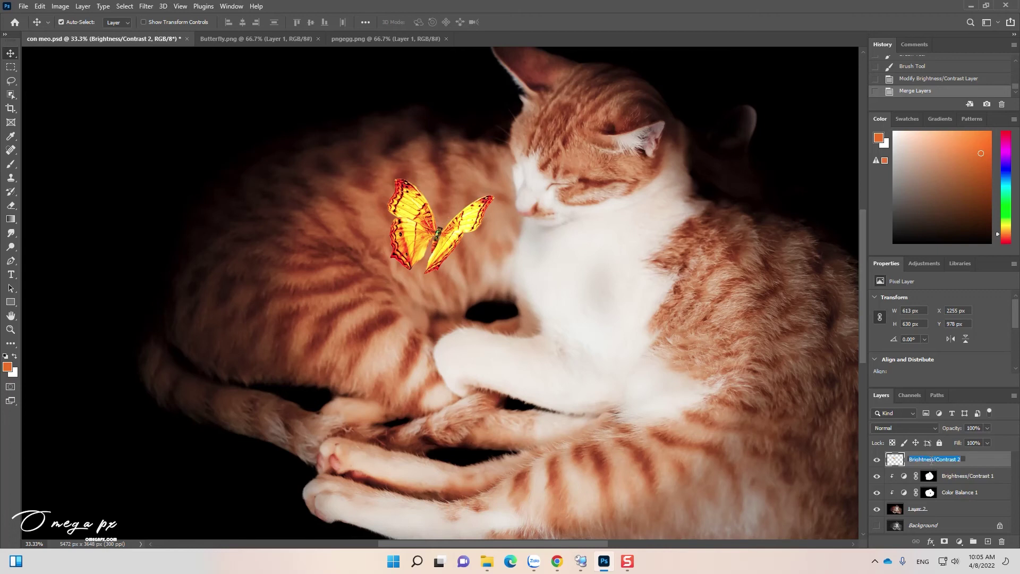
type("Butterfly")
key("Return")
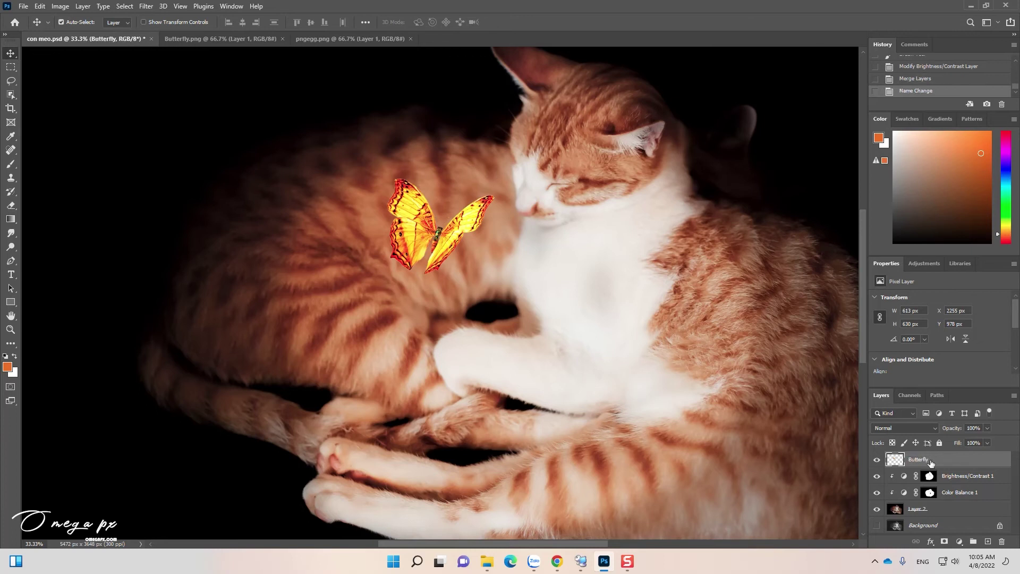
Duplicate the Butterfly layer and give the copy a 187.7-pixel Gaussian Blur.
left_click(877, 460)
key("ctrl+j")
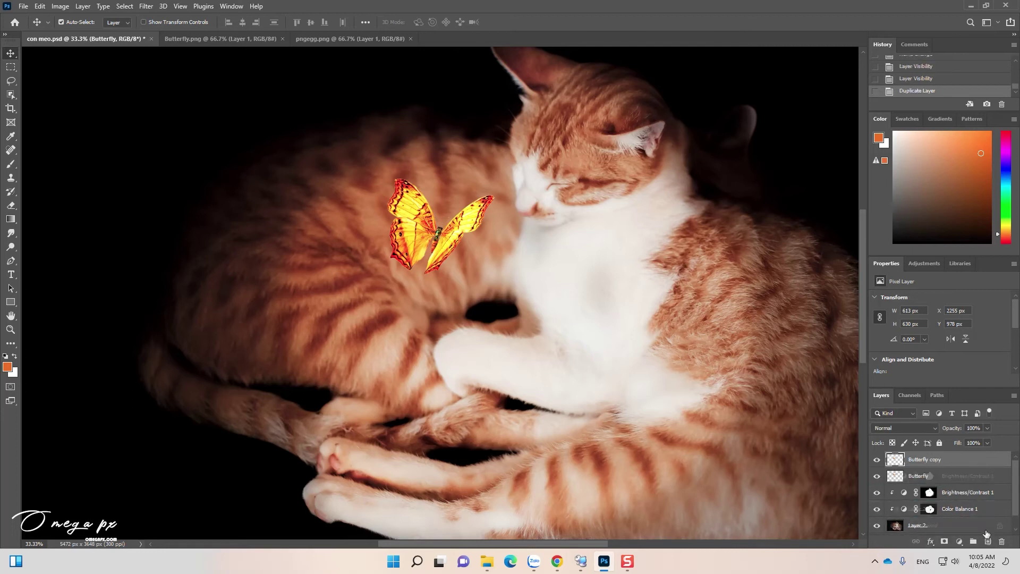
left_click(145, 6)
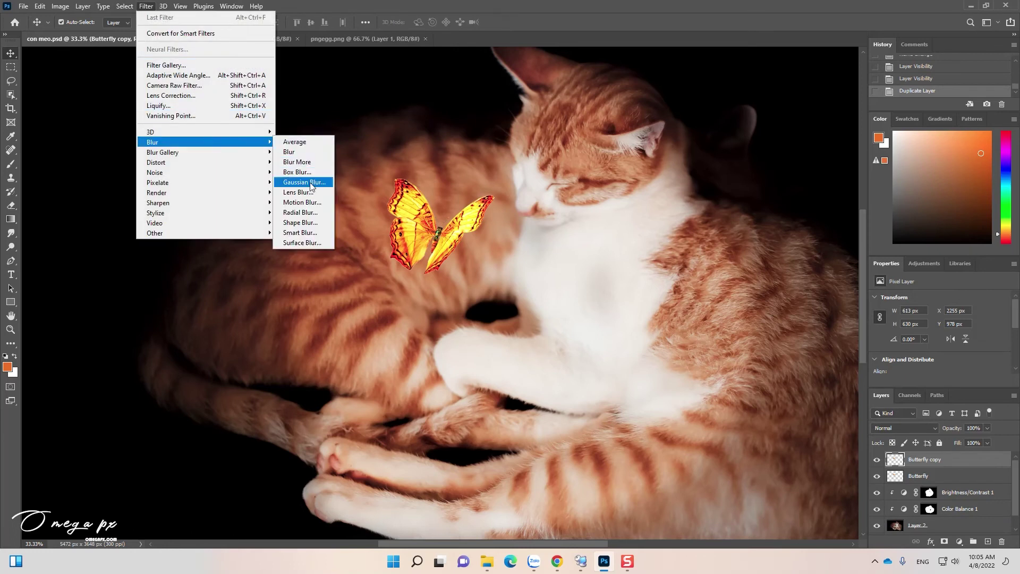
mouse_move(205, 142)
left_click(298, 182)
left_click_drag(738, 317, 758, 315)
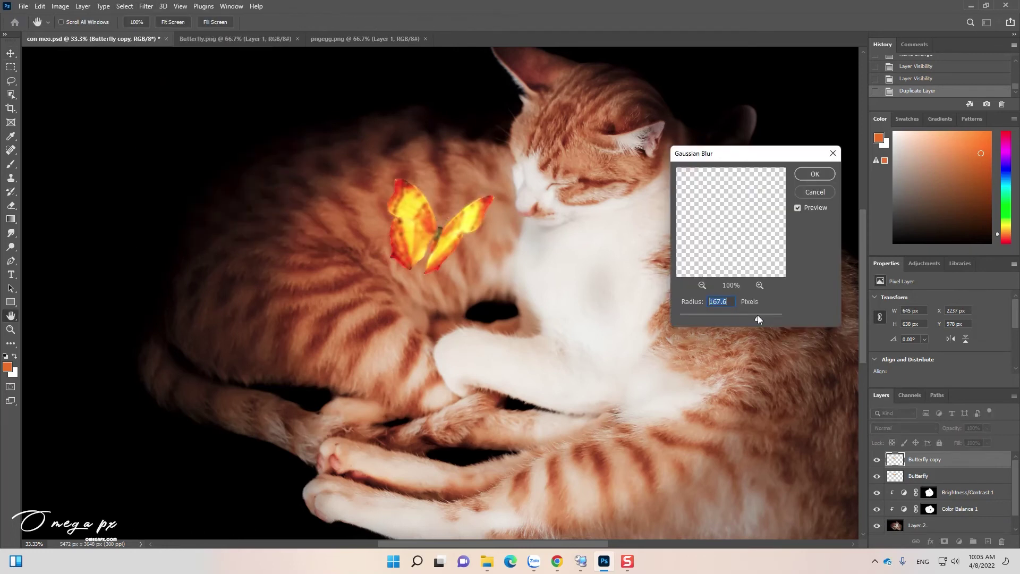
left_click_drag(765, 315, 761, 315)
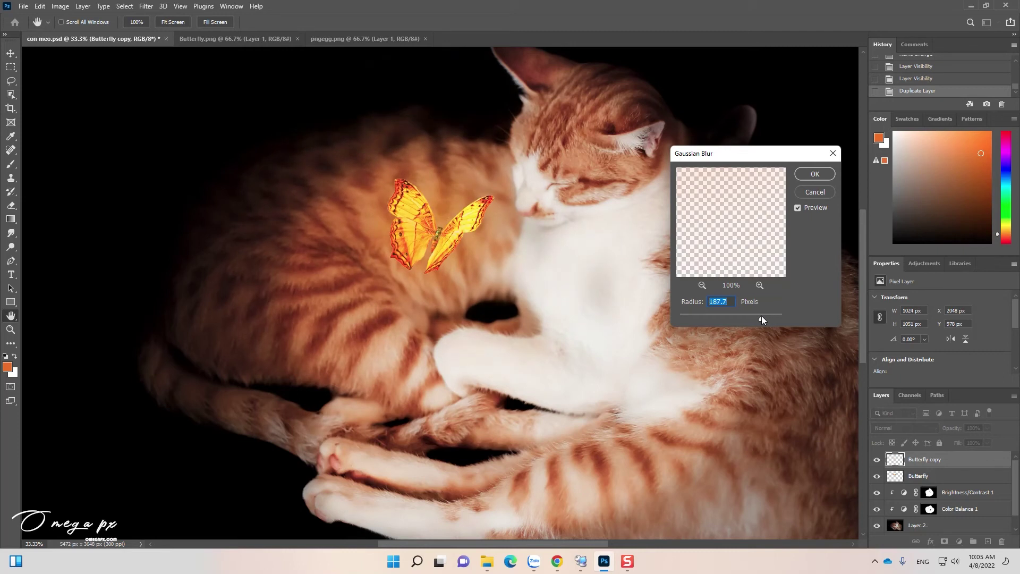
left_click(814, 174)
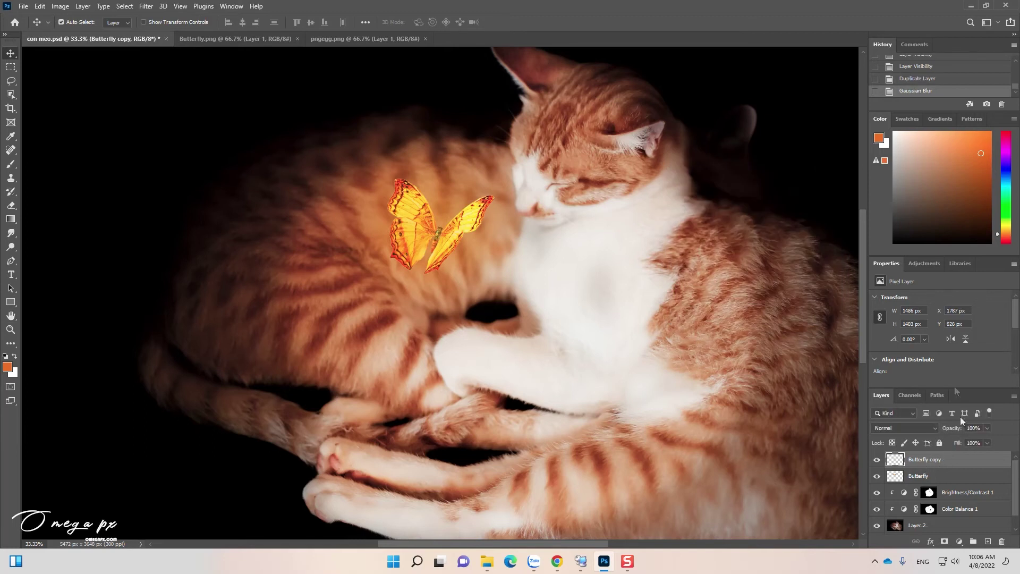
Add a Brightness/Contrast layer clipped to Butterfly copy and raise its brightness.
left_click(923, 264)
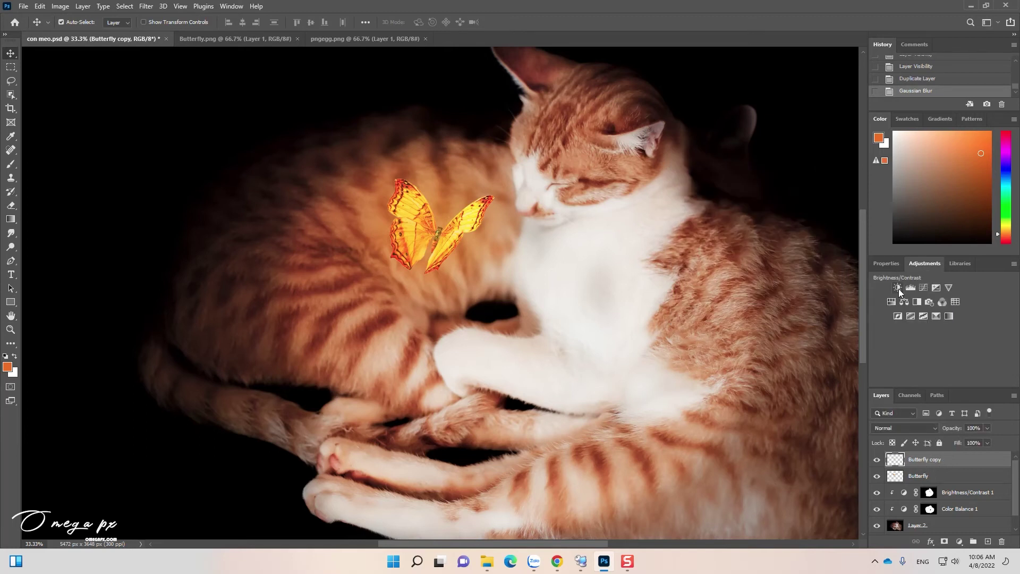
left_click(898, 289)
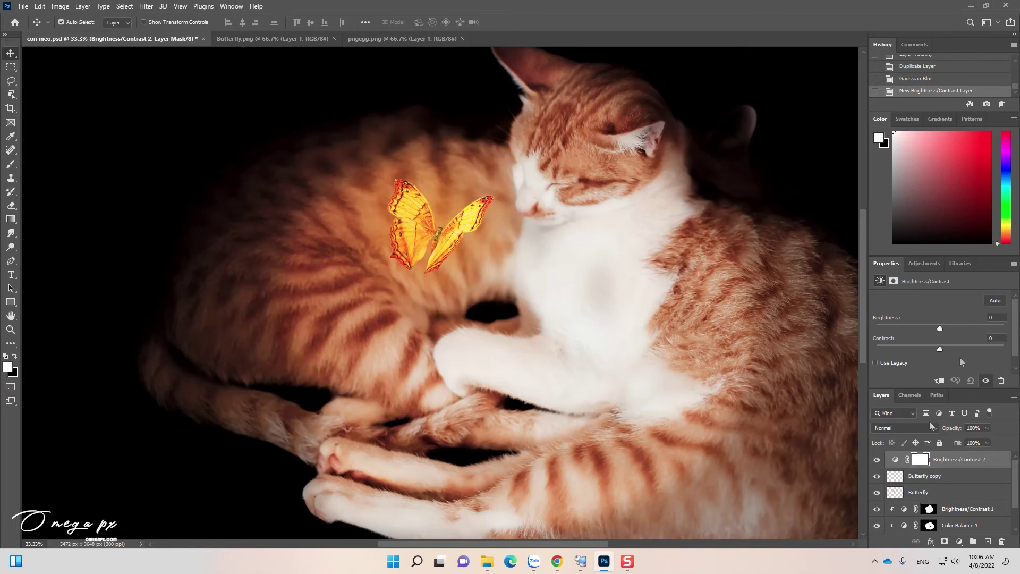
left_click(939, 381)
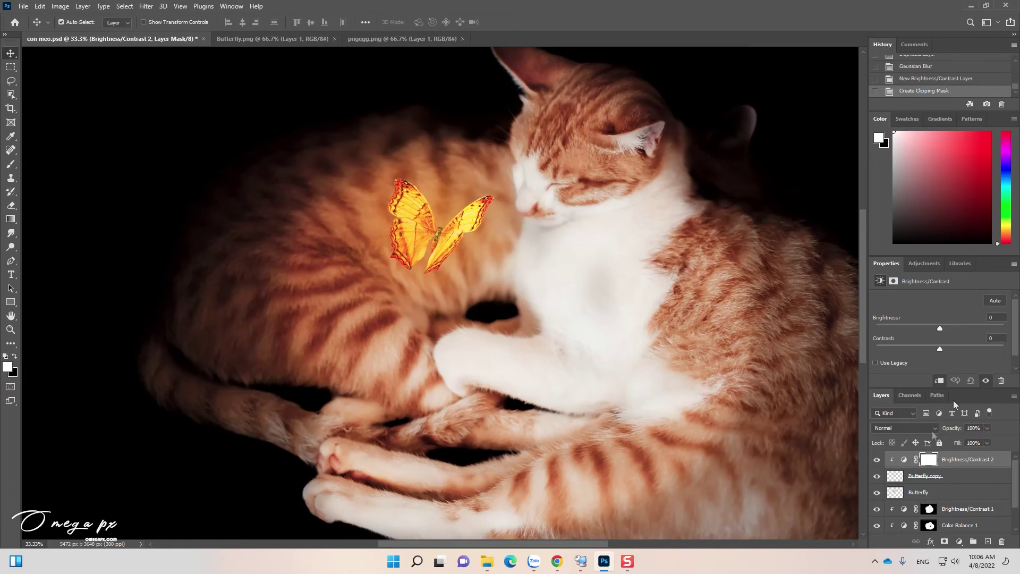
left_click(969, 328)
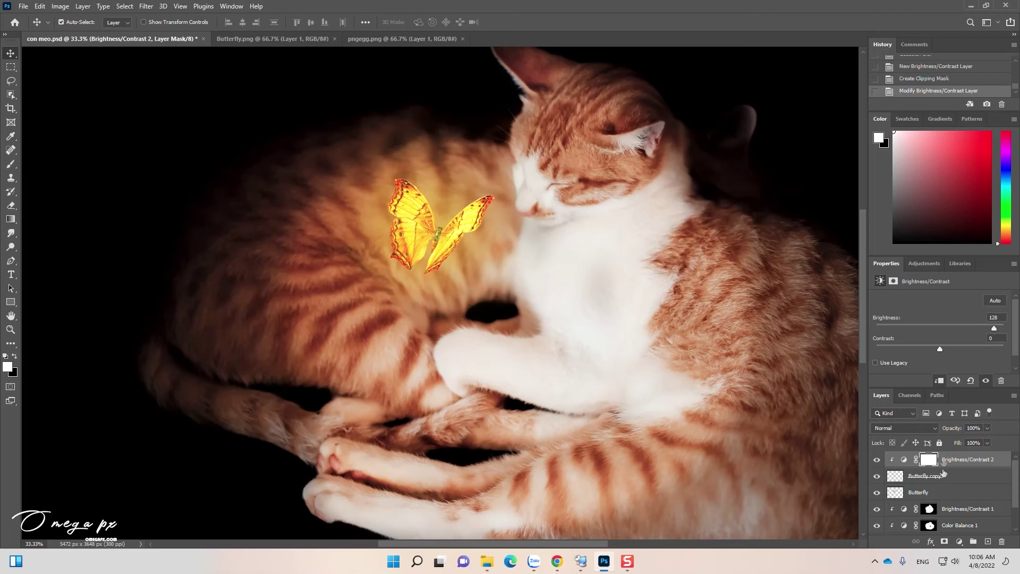
Add a Color Balance clipped to Butterfly copy with Cyan/Red -13 and Yellow/Blue -24.
left_click(923, 263)
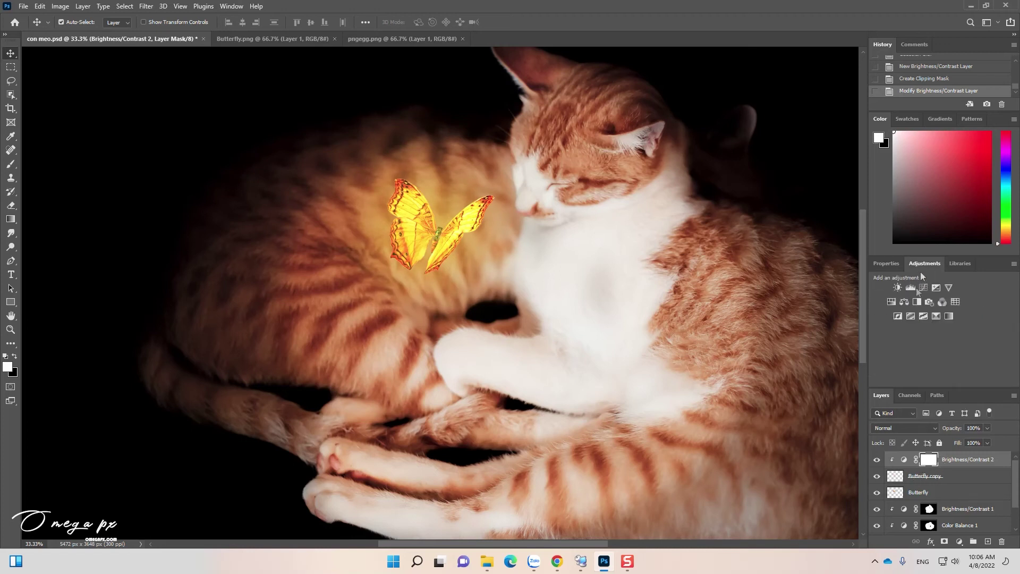
left_click(905, 302)
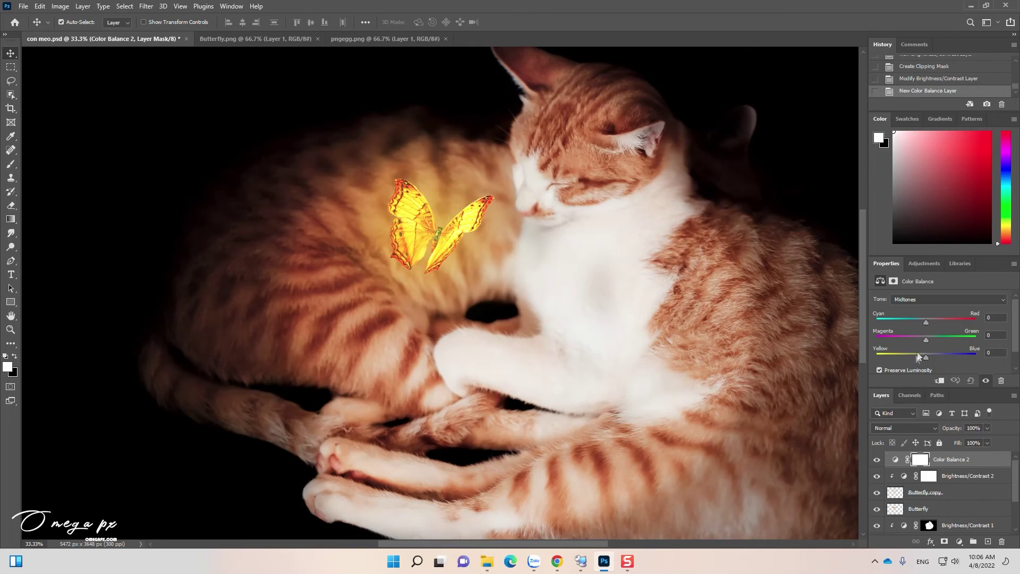
left_click_drag(926, 322, 936, 322)
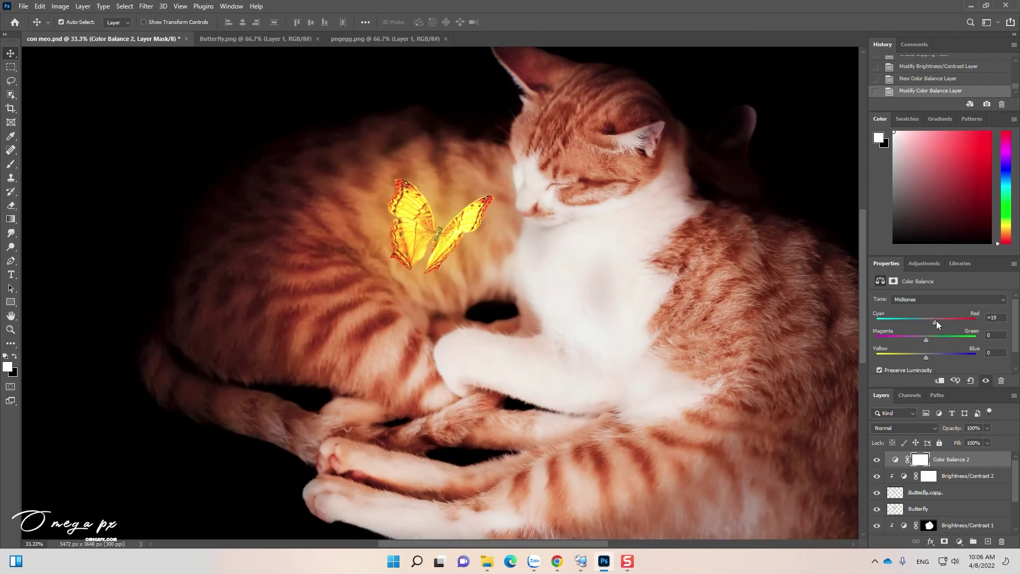
left_click(896, 466, "alt")
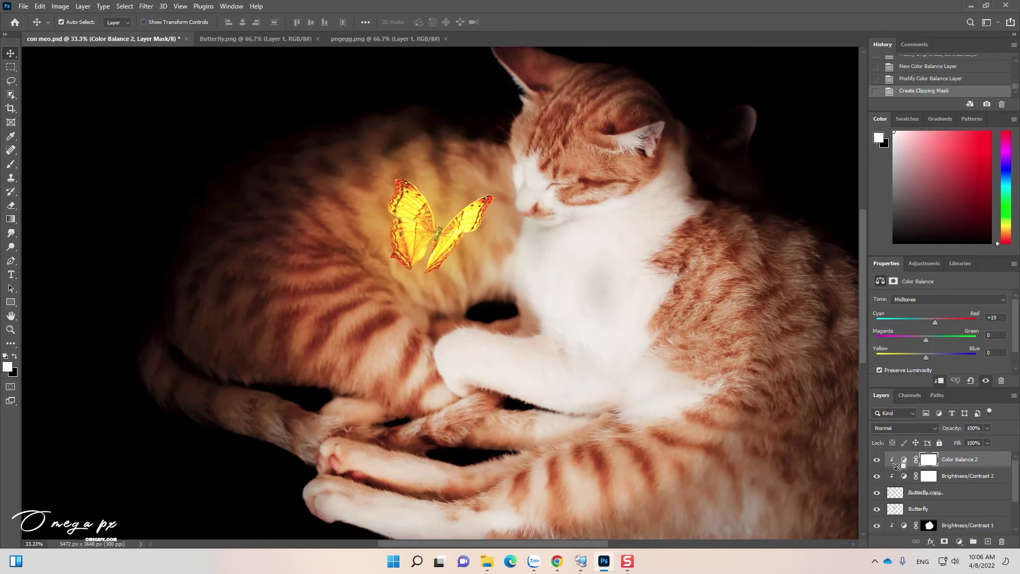
mouse_move(935, 322)
left_mouse_down()
mouse_move(944, 322)
mouse_move(933, 323)
left_mouse_up()
mouse_move(917, 356)
left_mouse_down()
mouse_move(939, 359)
mouse_move(919, 361)
left_mouse_up()
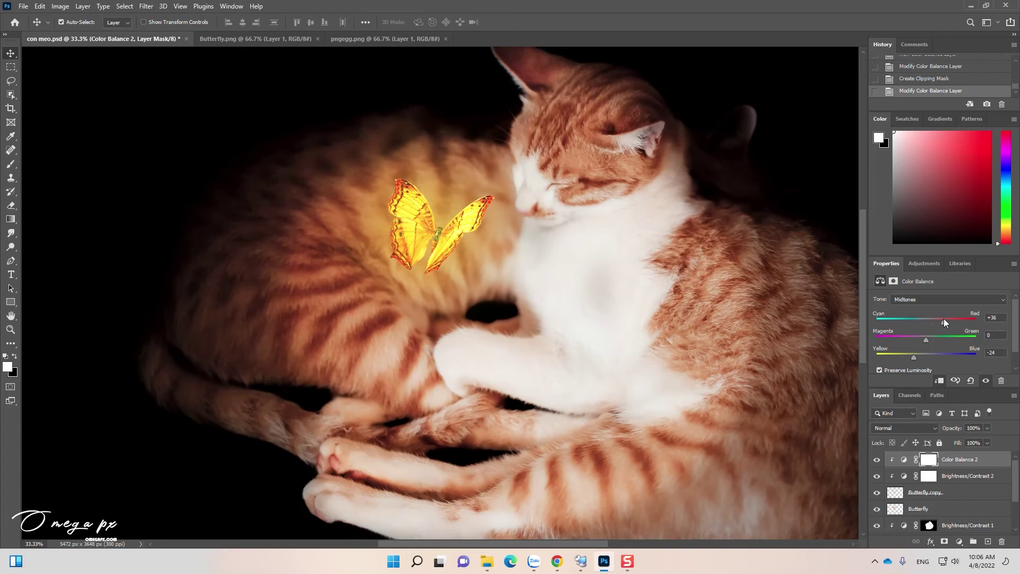
left_click_drag(928, 319, 926, 325)
Set the Butterfly copy's brightness to 150 and review the image at 33.33% zoom.
left_click(954, 476)
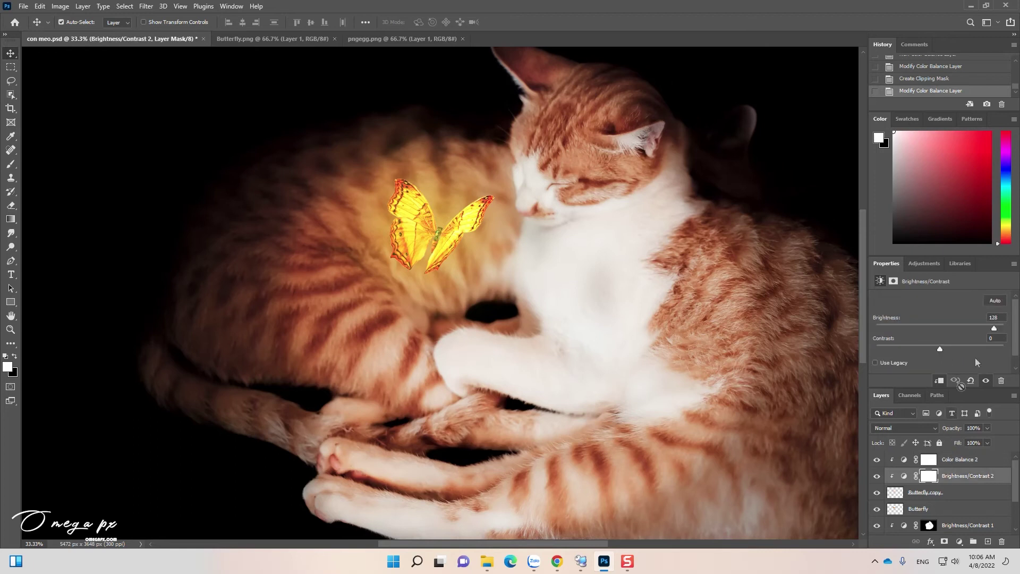
left_click_drag(995, 329, 1010, 330)
key("z")
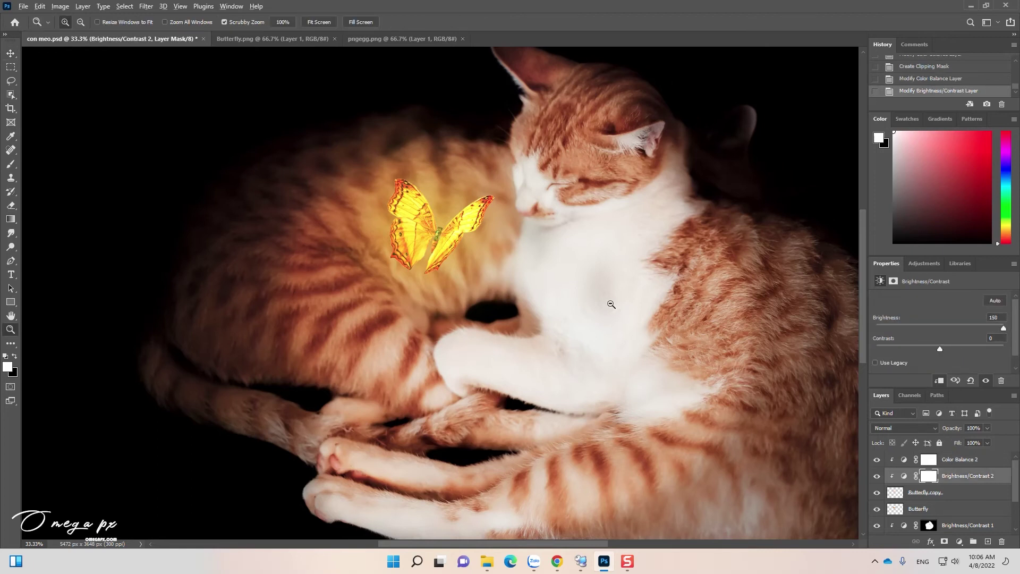
left_click(611, 304, "alt")
left_click(574, 264)
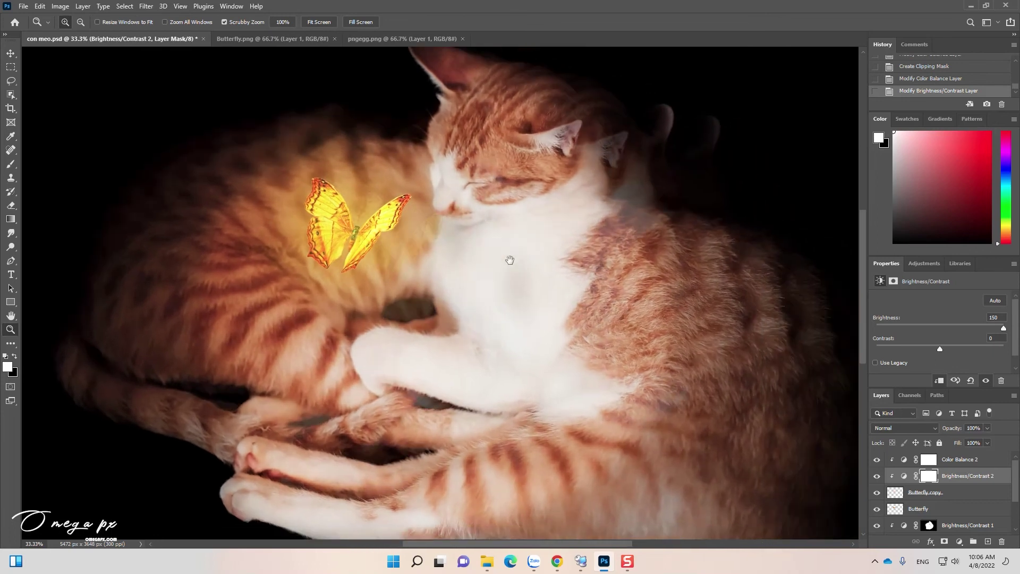
left_click(510, 259)
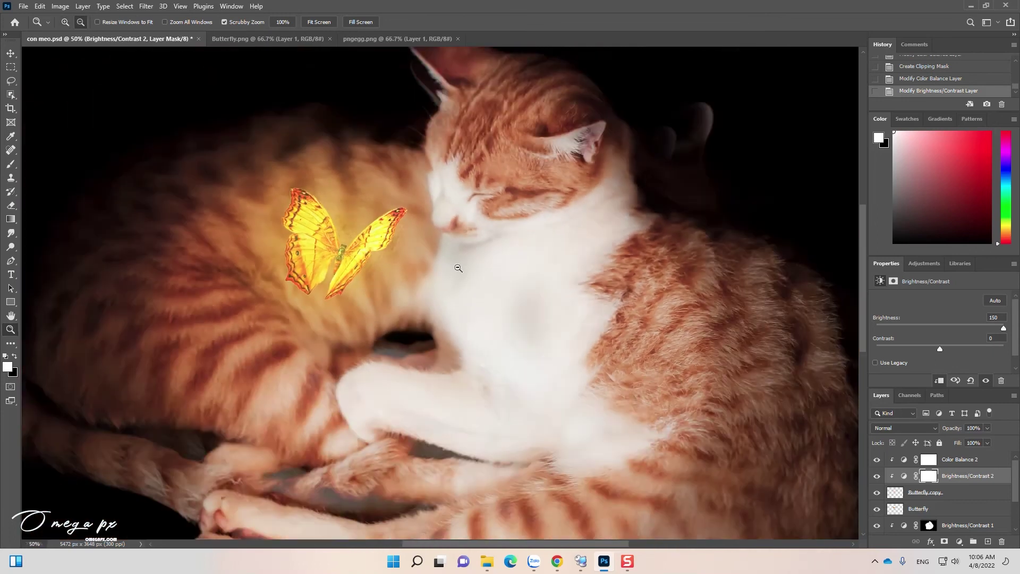
left_click(458, 268, "alt")
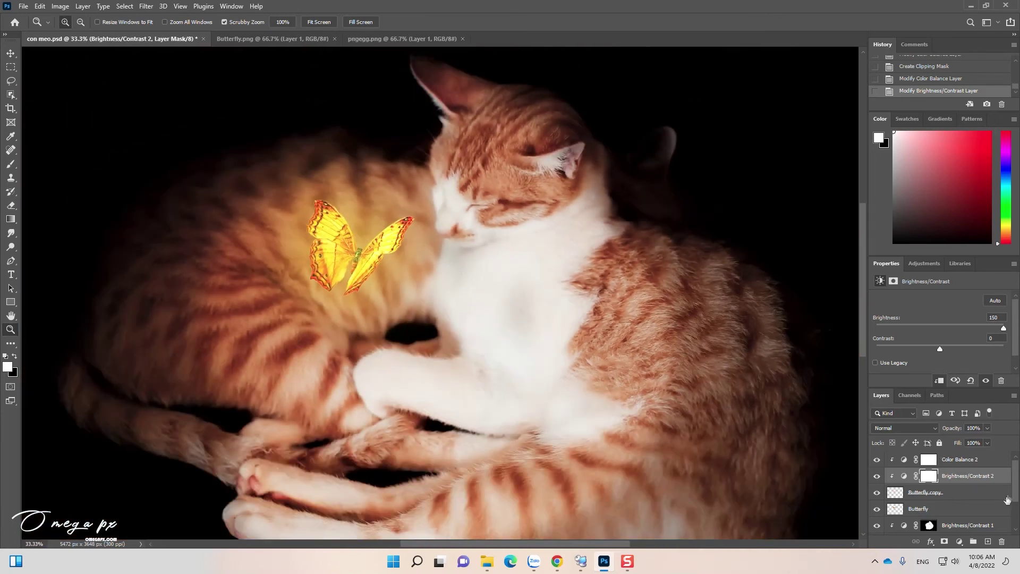
scroll(1018, 485, "down", 2)
Add a new empty layer above Color Balance 2 and set the foreground to yellow ddbd2a.
scroll(976, 469, "up", 2)
left_click(972, 461)
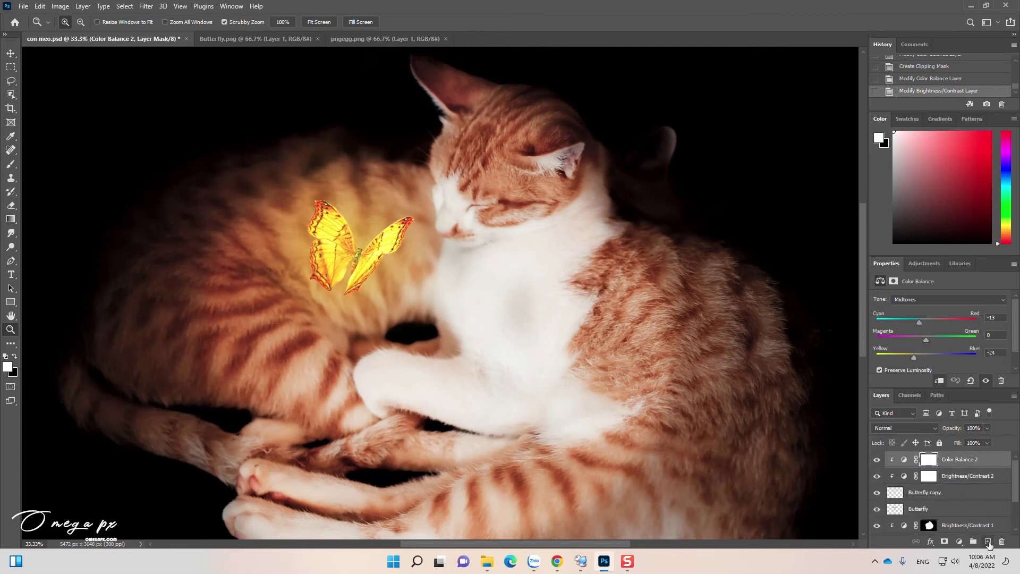
left_click(989, 541)
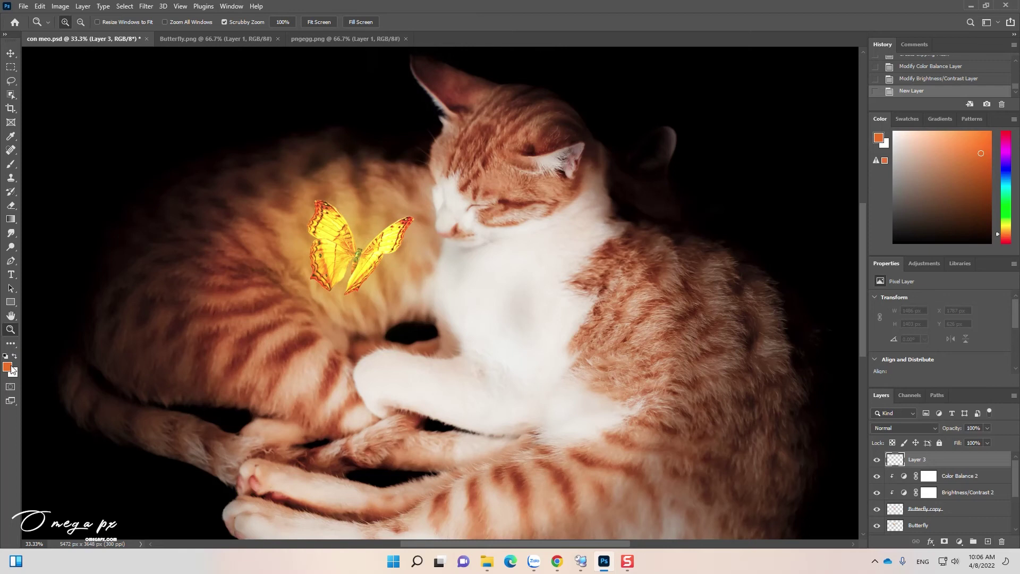
left_click(7, 366)
mouse_move(515, 248)
left_mouse_down()
mouse_move(525, 241)
mouse_move(516, 246)
left_mouse_up()
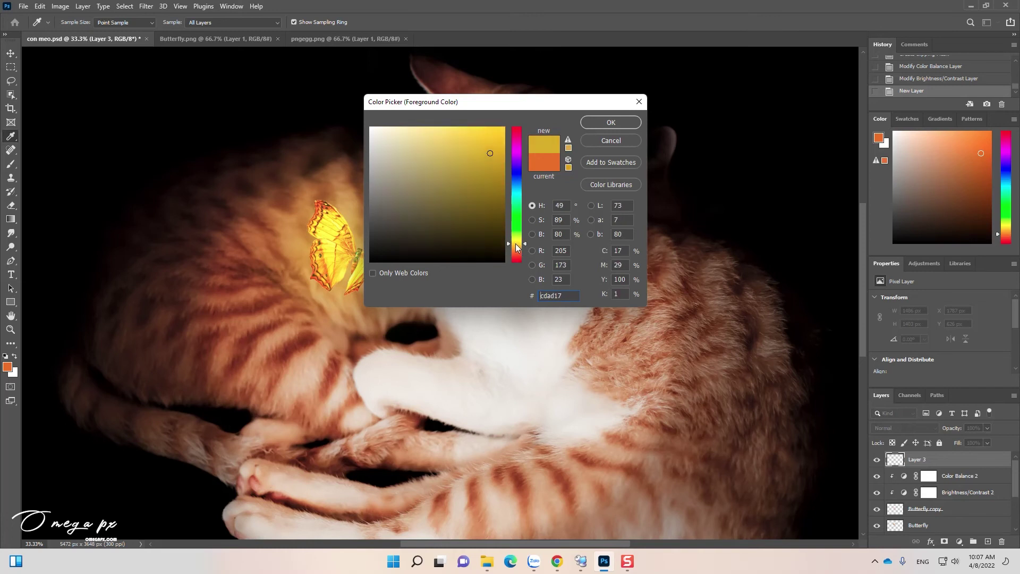
left_click(478, 145)
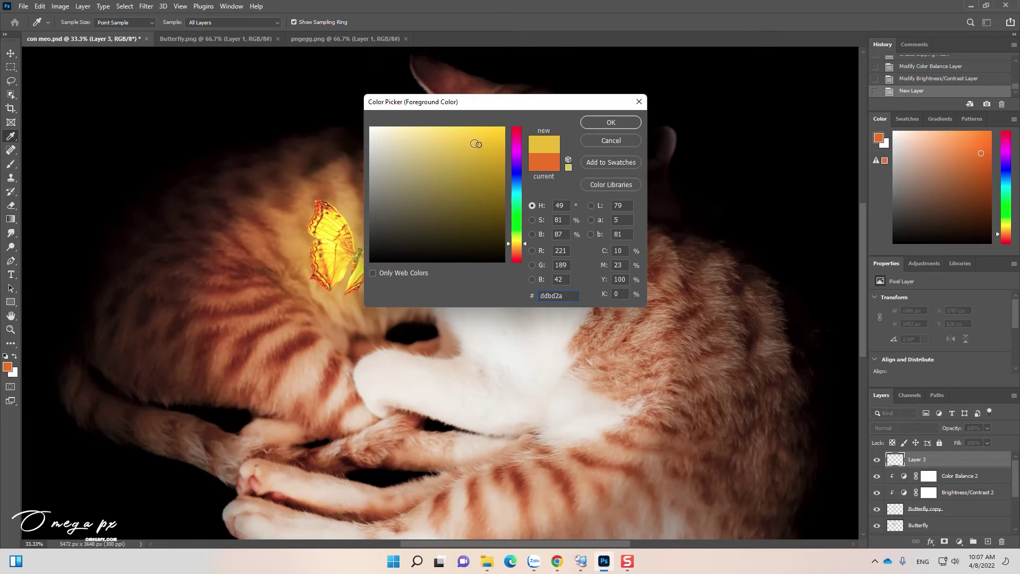
key("z")
left_click(611, 123)
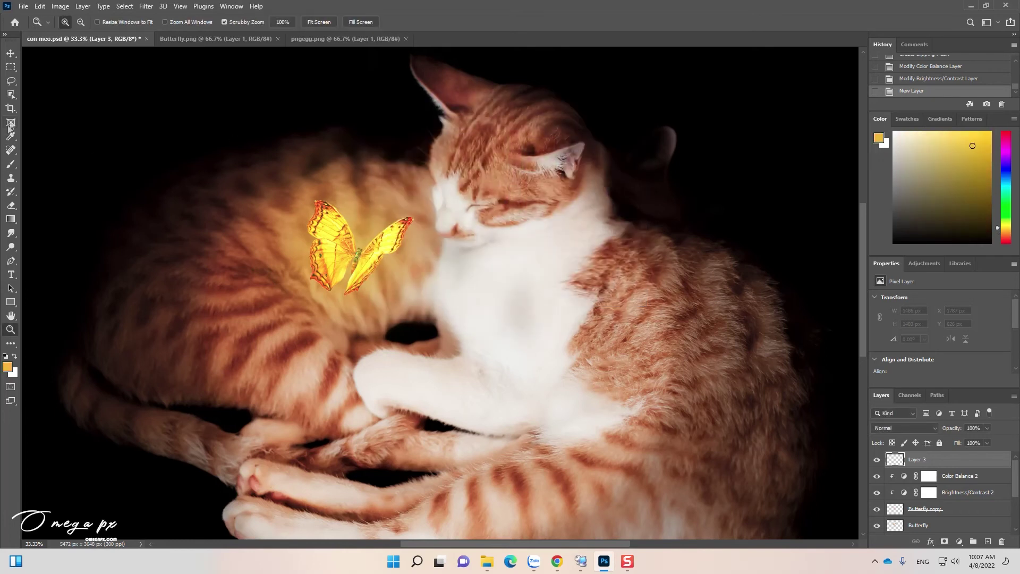
Paint a soft yellow dab on the butterfly and scale it about 360% over the cat's back.
left_click(11, 163)
left_click(346, 252)
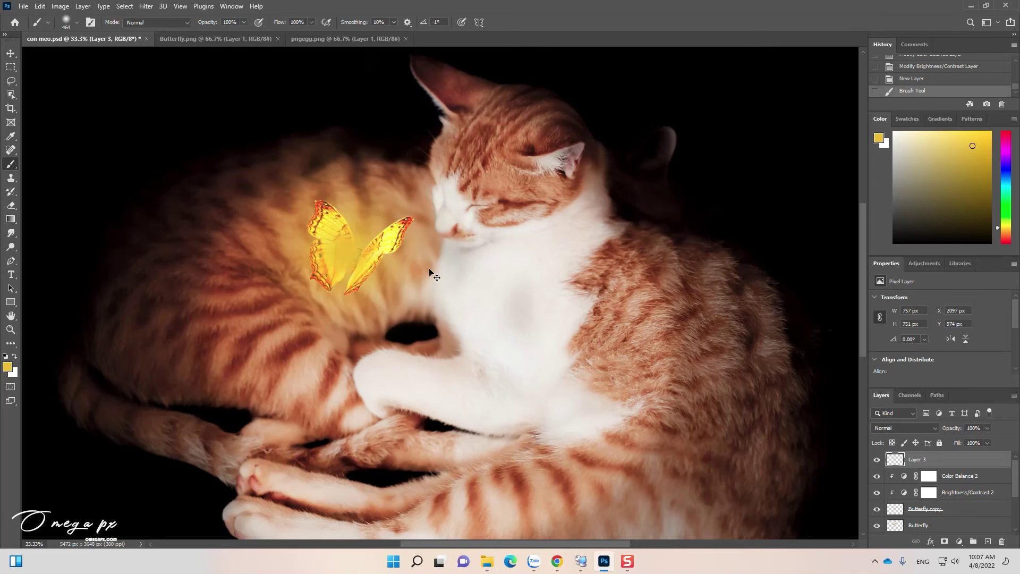
key("ctrl+t")
left_click_drag(415, 320, 640, 543)
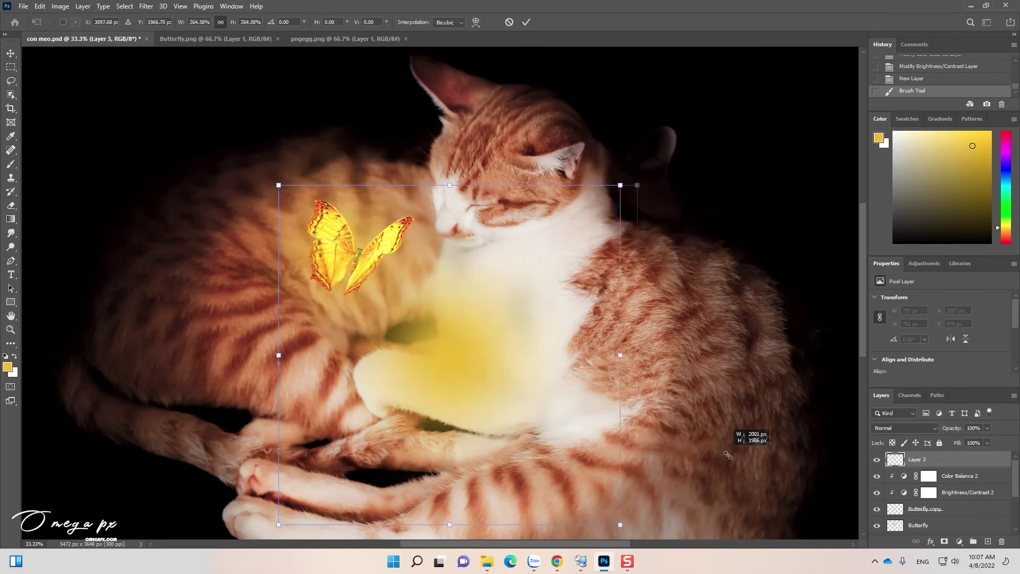
mouse_move(453, 392)
left_mouse_down()
mouse_move(380, 269)
mouse_move(391, 259)
left_mouse_up()
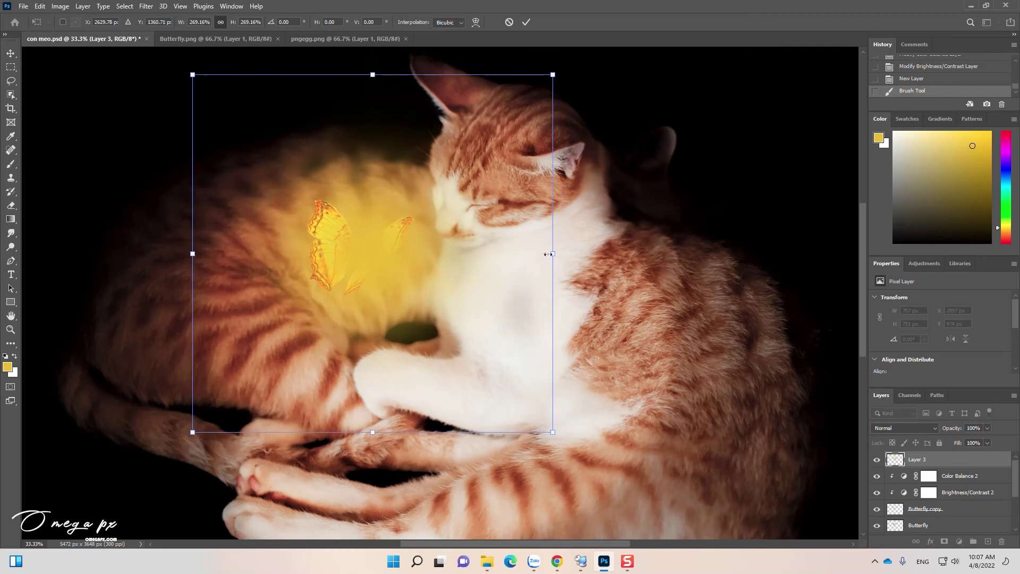
left_click_drag(547, 250, 675, 254)
left_click_drag(492, 250, 406, 248)
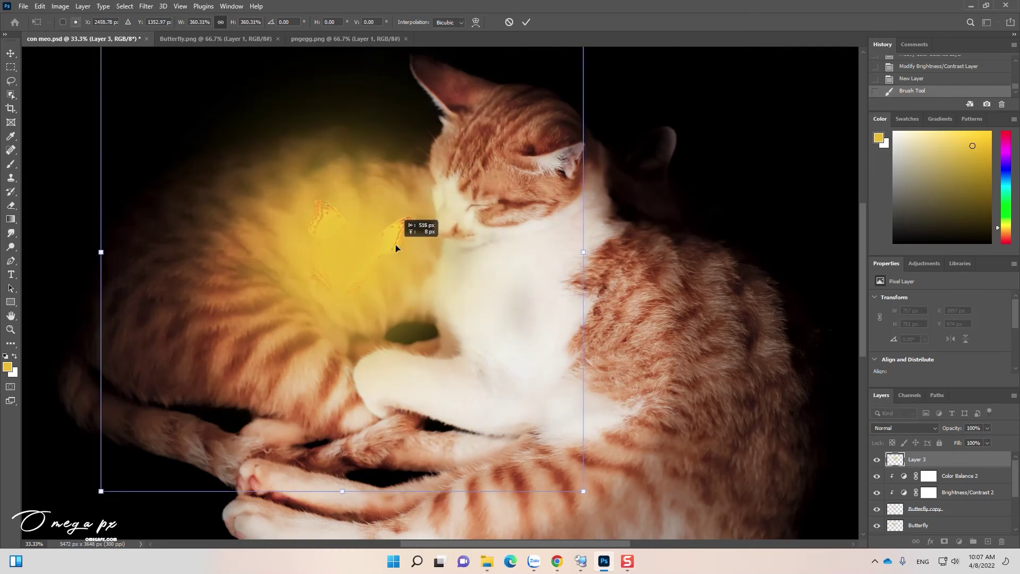
key("Return")
Preview blend modes for the glow layer, keeping it at Normal.
left_click(905, 428)
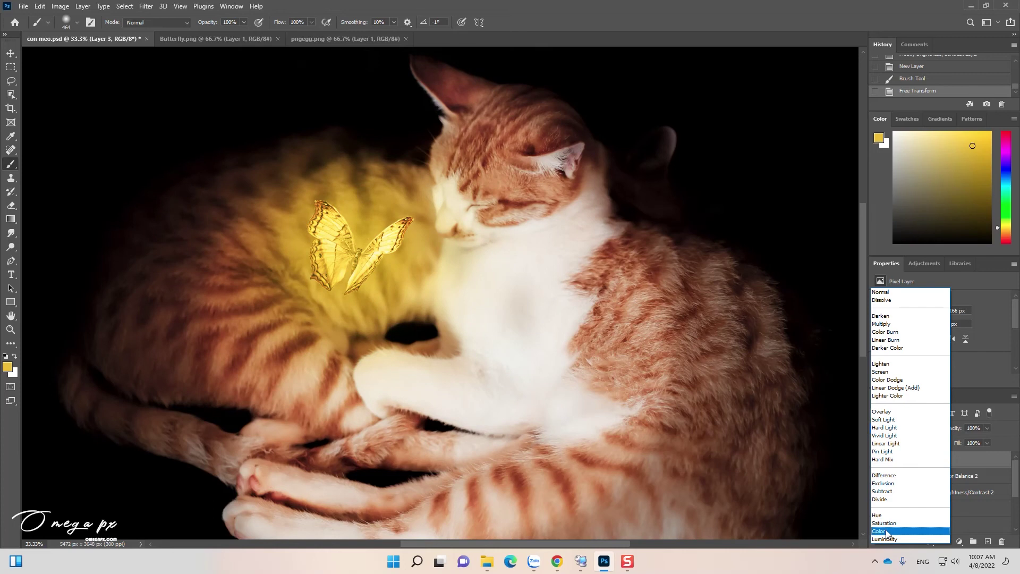
left_click(765, 335)
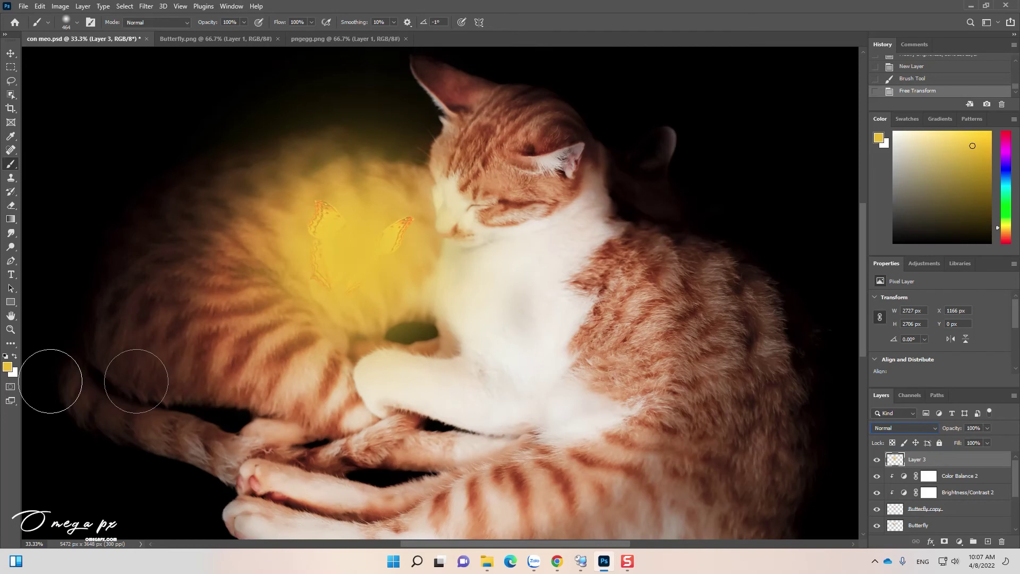
left_click(7, 366)
Set the foreground to a saturated red and paint a red dab over the butterfly.
left_click_drag(518, 148, 518, 126)
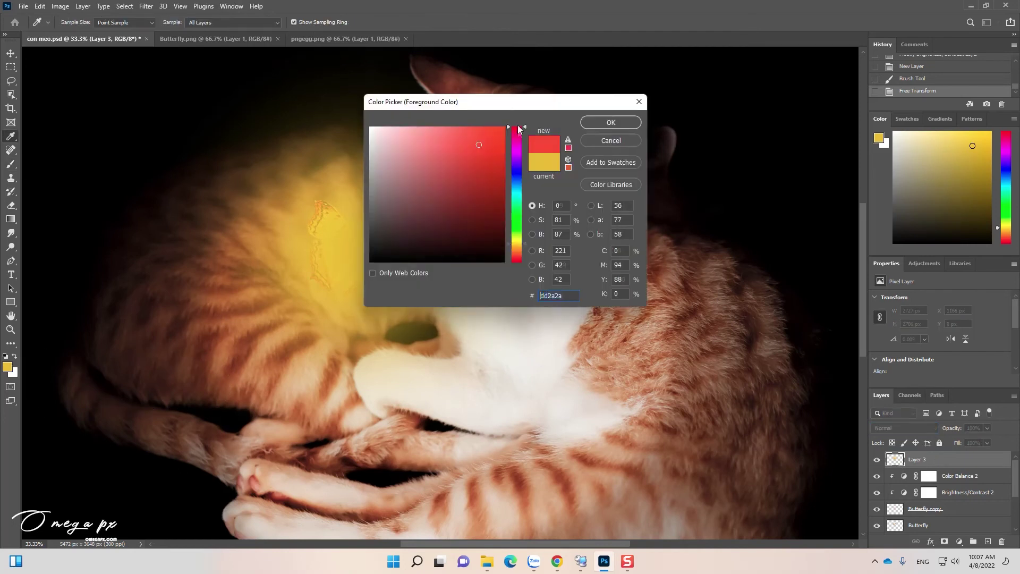
left_click(493, 140)
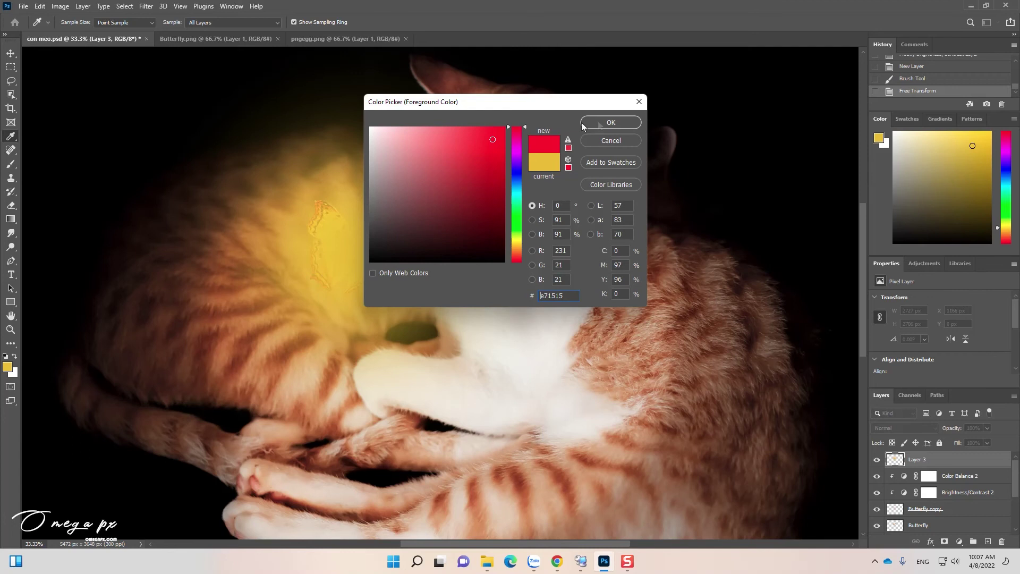
left_click(595, 122)
left_click(347, 250)
Cancel the attempted resize of the red dab and undo the stroke.
key("ctrl+t")
left_click_drag(596, 491, 601, 498)
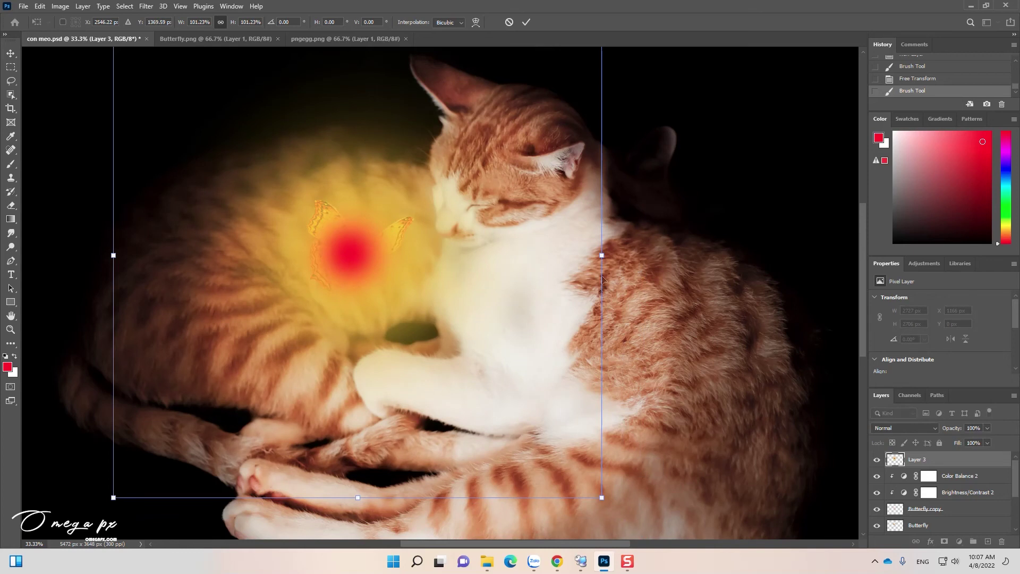
mouse_move(609, 255)
left_mouse_down()
mouse_move(734, 250)
mouse_move(631, 239)
mouse_move(606, 255)
left_mouse_up()
key("ctrl+z")
key("Escape")
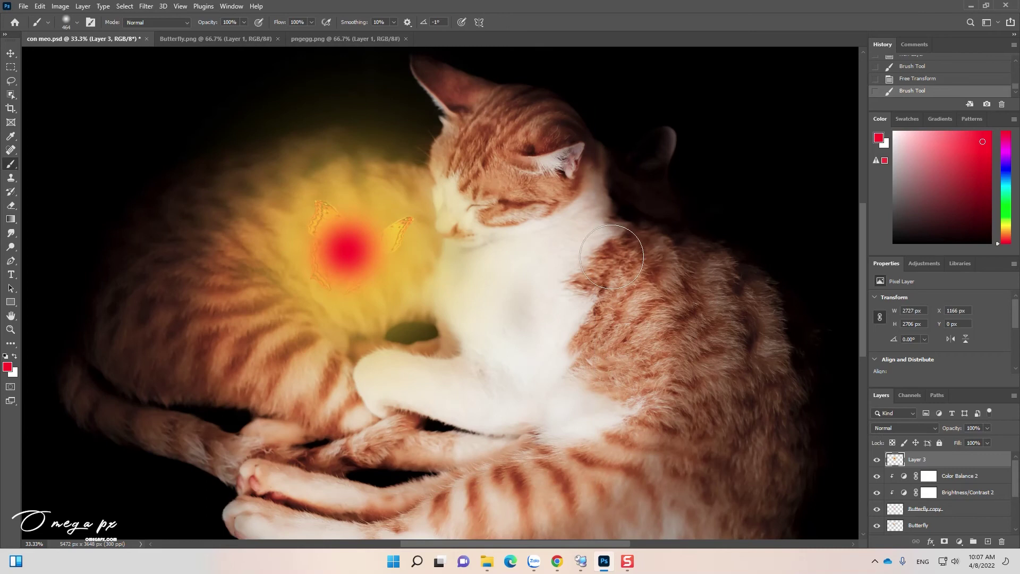
key("ctrl+z")
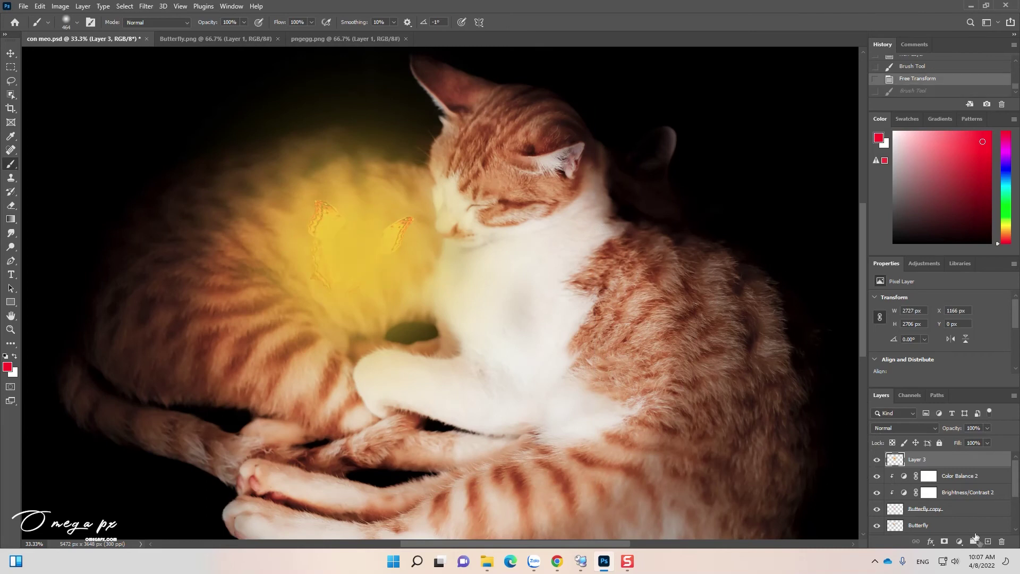
Paint a soft red dot on new Layer 4 and scale it to about 297% around the butterfly.
left_click(988, 541)
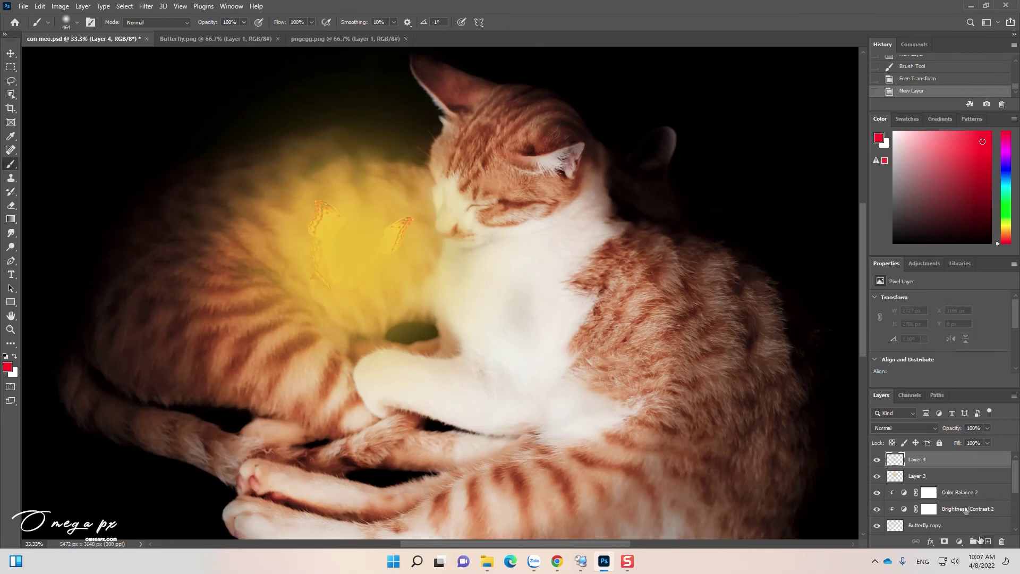
left_click(353, 250)
key("ctrl+t")
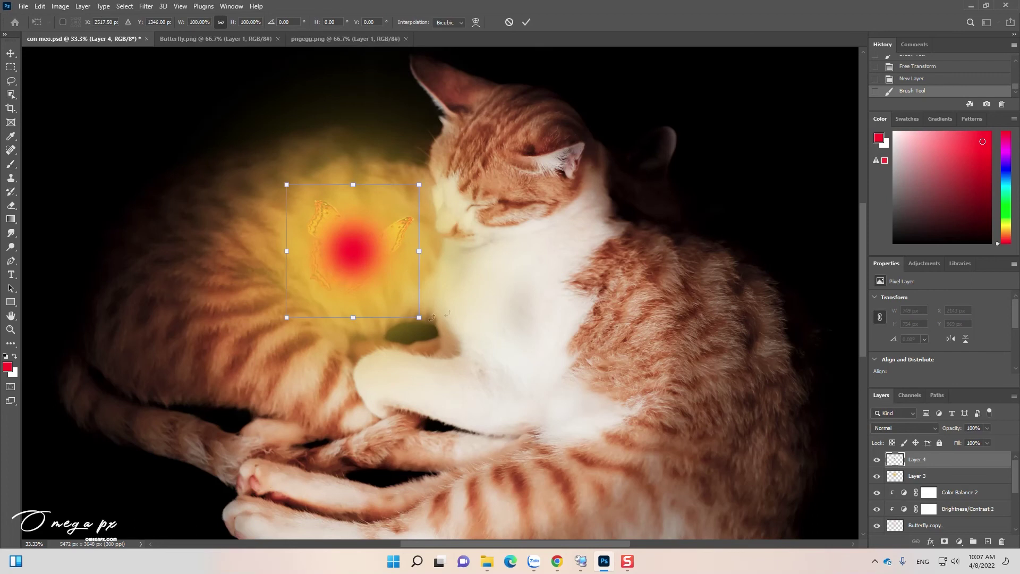
left_click_drag(416, 317, 646, 538)
mouse_move(453, 360)
left_mouse_down()
mouse_move(348, 243)
mouse_move(342, 254)
left_mouse_up()
left_click_drag(534, 433, 552, 450)
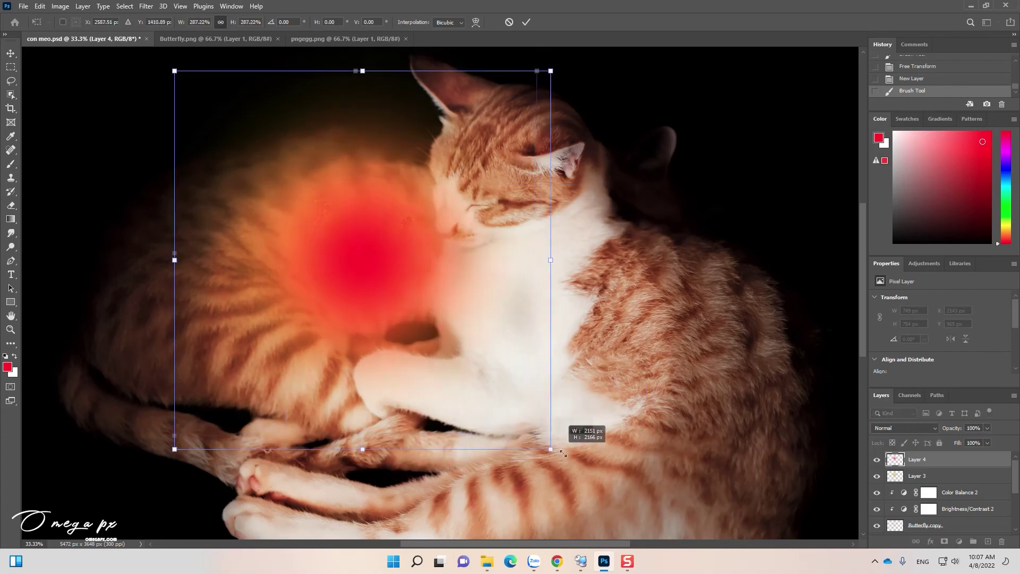
key("Return")
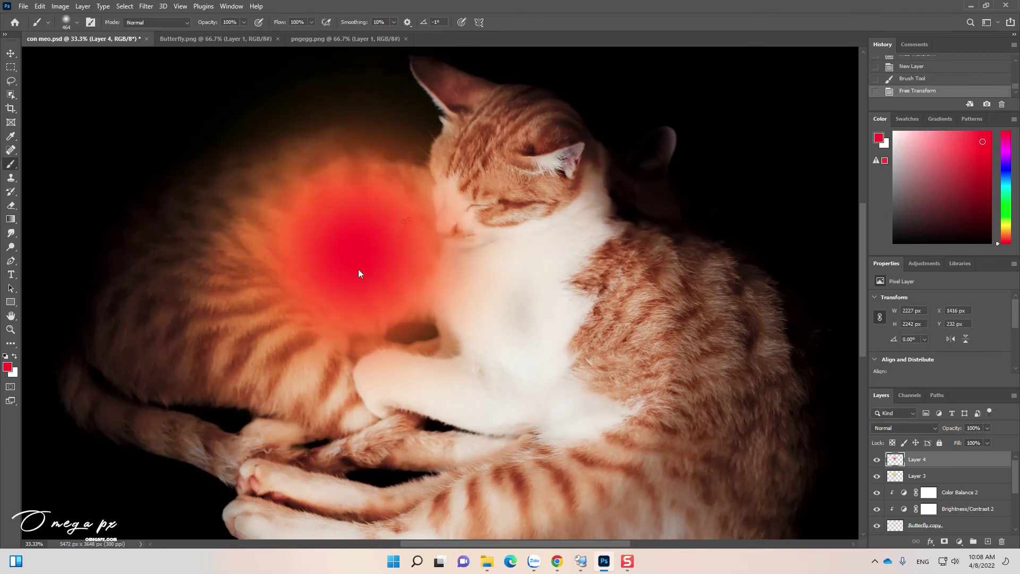
Set the red glow to Color blend mode, merge it with Layer 3, and lower opacity to 37%.
left_click(880, 428)
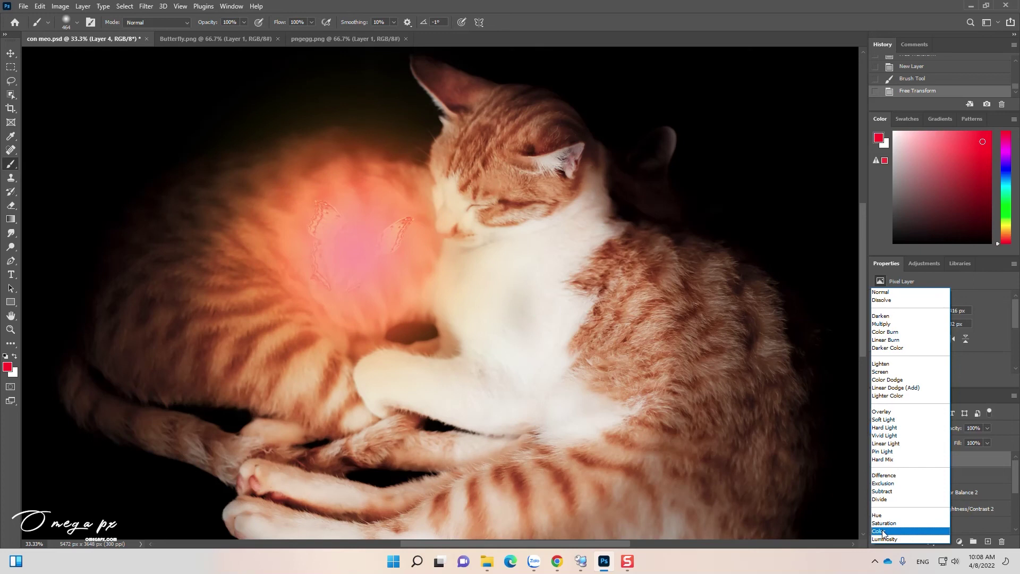
left_click(883, 531)
left_click(949, 478, "ctrl")
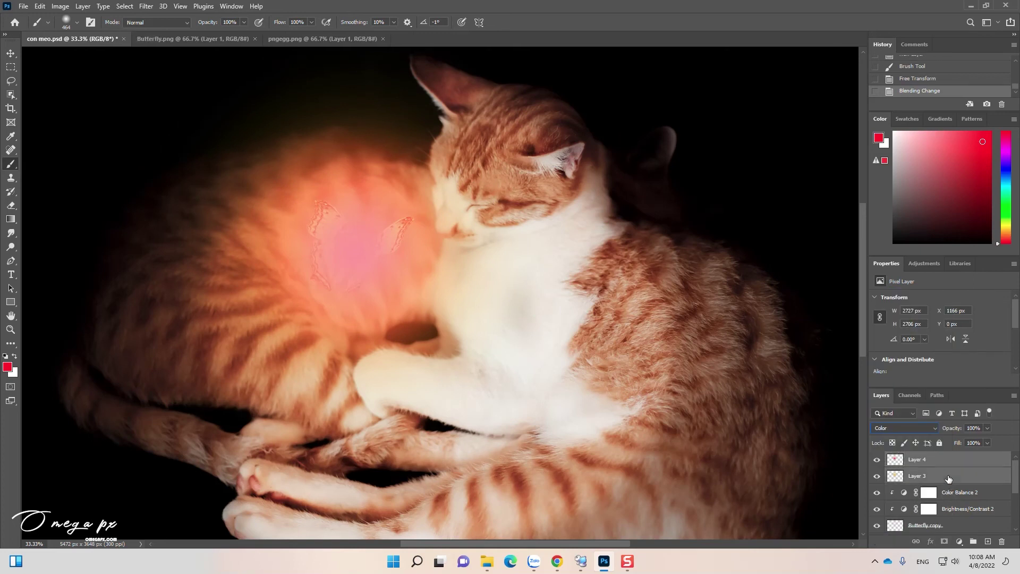
right_click(949, 478)
left_click(919, 341)
left_click(988, 428)
left_click_drag(962, 440, 956, 441)
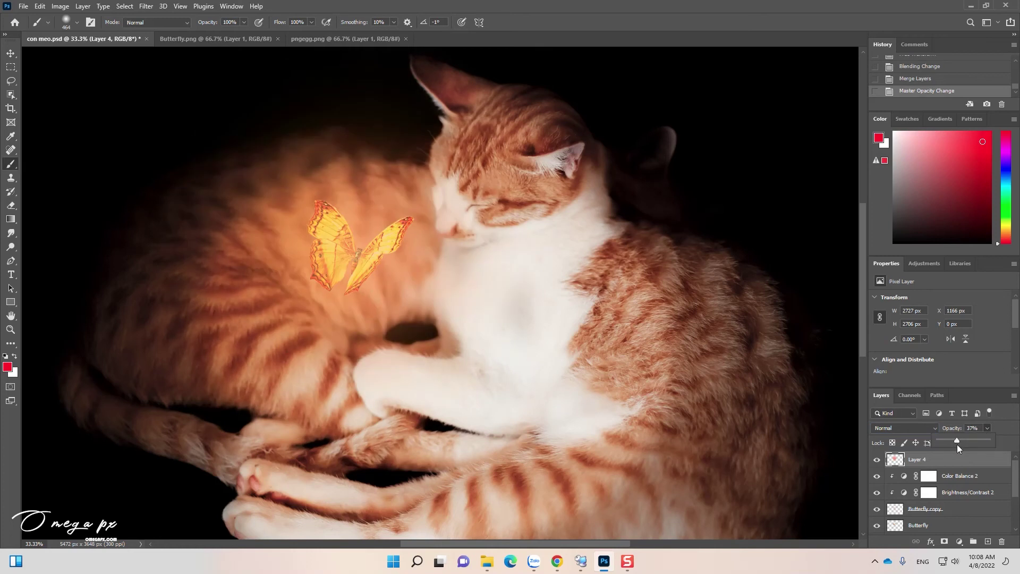
Compare the image with Layer 4's glow hidden and shown, then set its opacity to about 29%.
left_click_drag(957, 445, 957, 439)
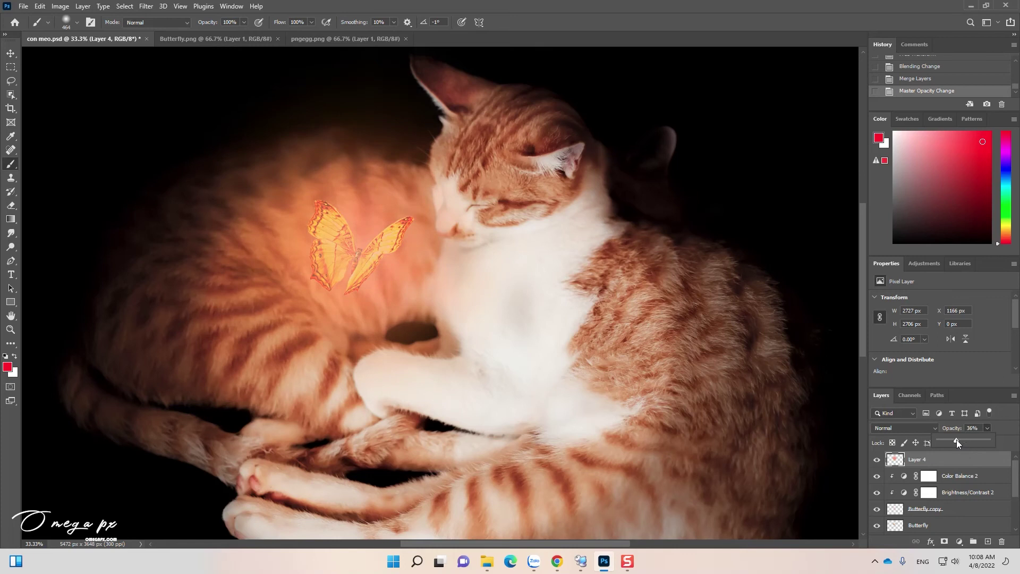
left_click(878, 460)
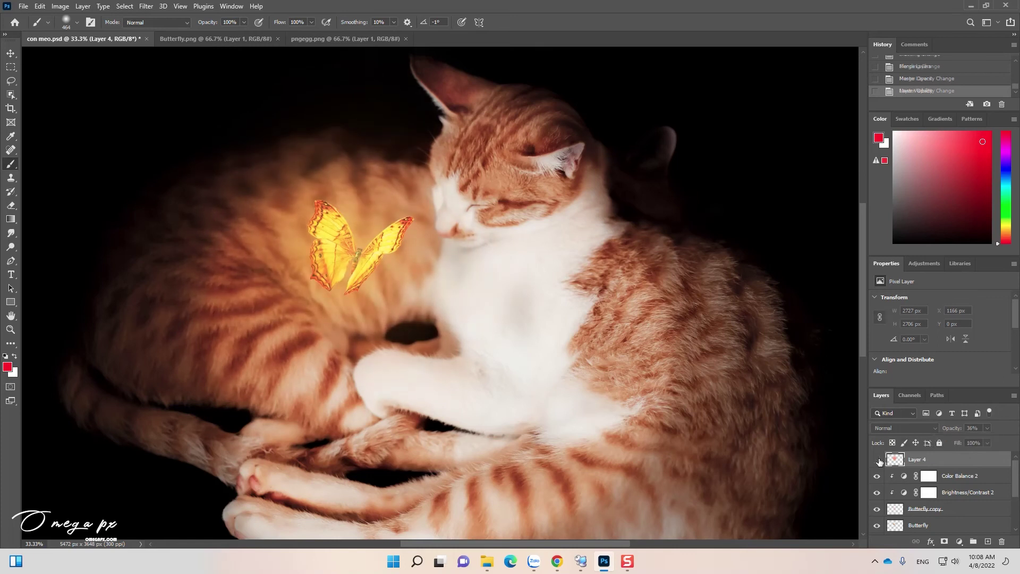
left_click(877, 460)
left_click(877, 460)
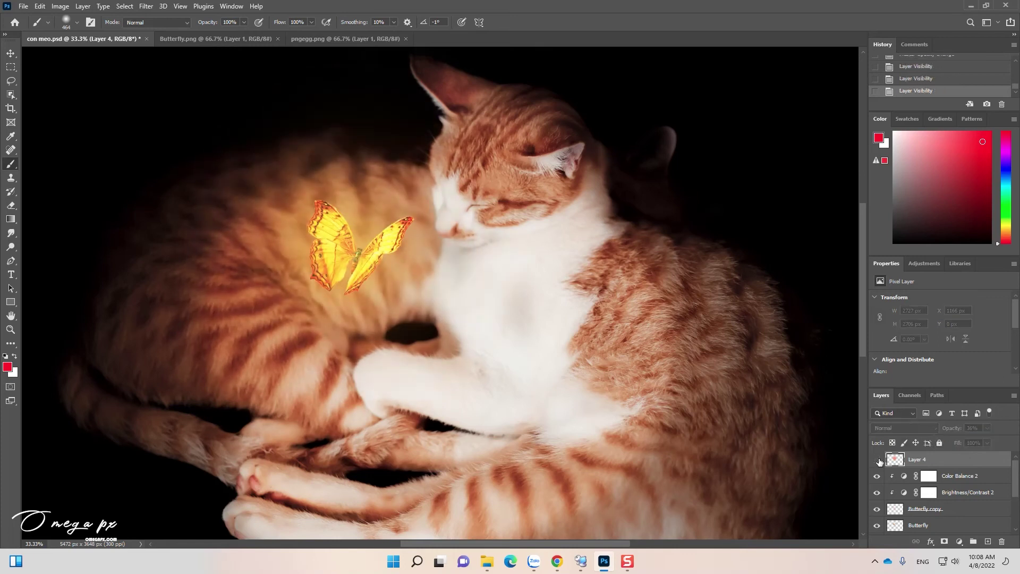
key("z")
left_click(502, 316, "alt")
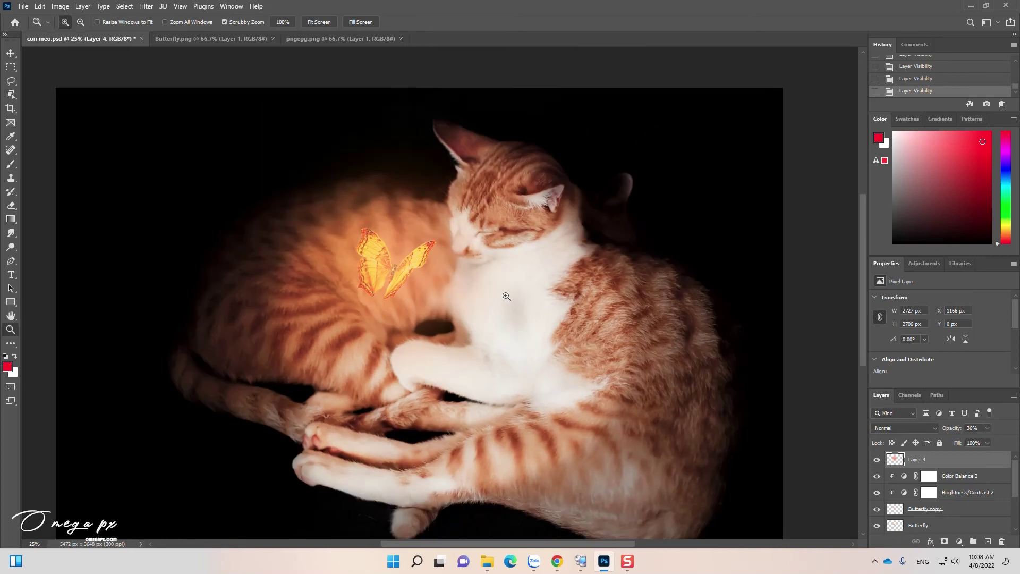
left_click(497, 284)
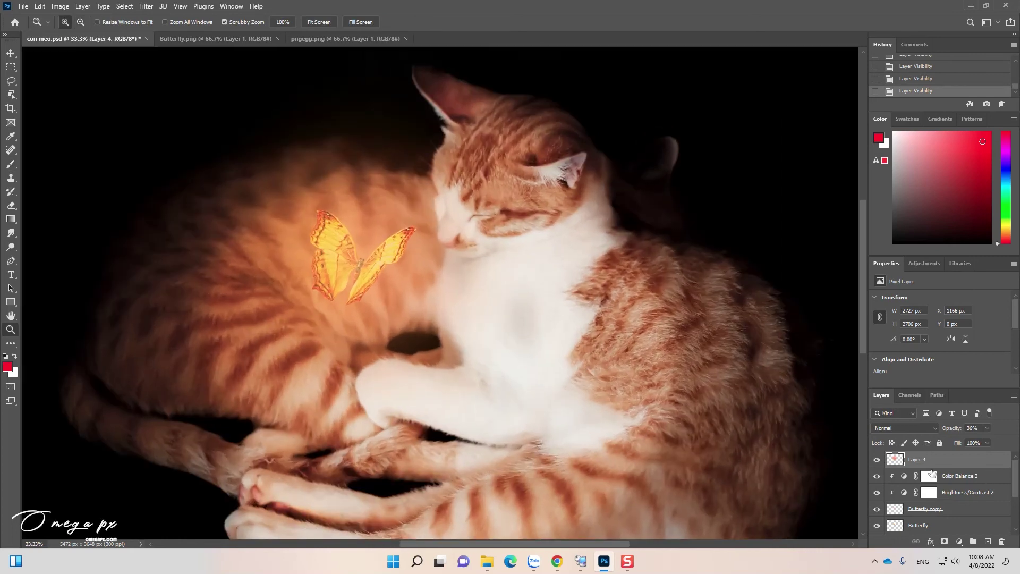
left_click(971, 440)
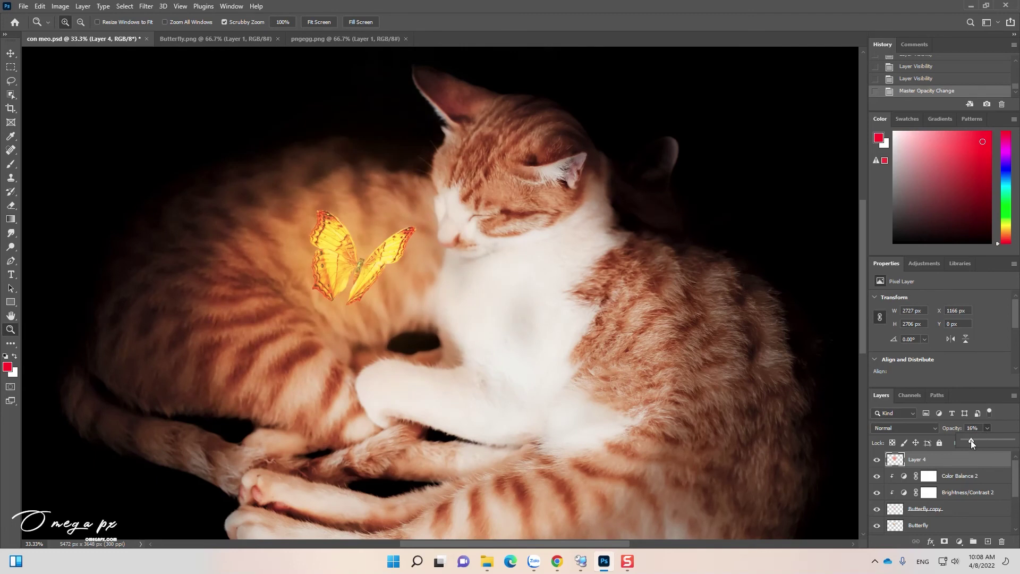
left_click_drag(971, 441, 978, 443)
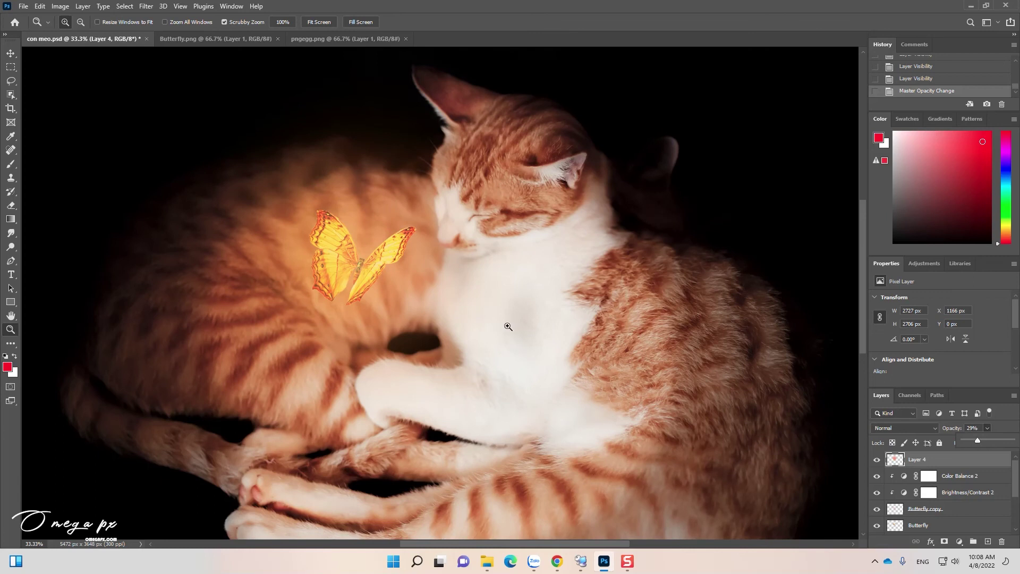
Inspect the existing Brightness/Contrast 1 and 2 adjustments on the butterfly layers.
left_click(960, 510)
scroll(959, 511, "down", 1)
left_click(963, 494)
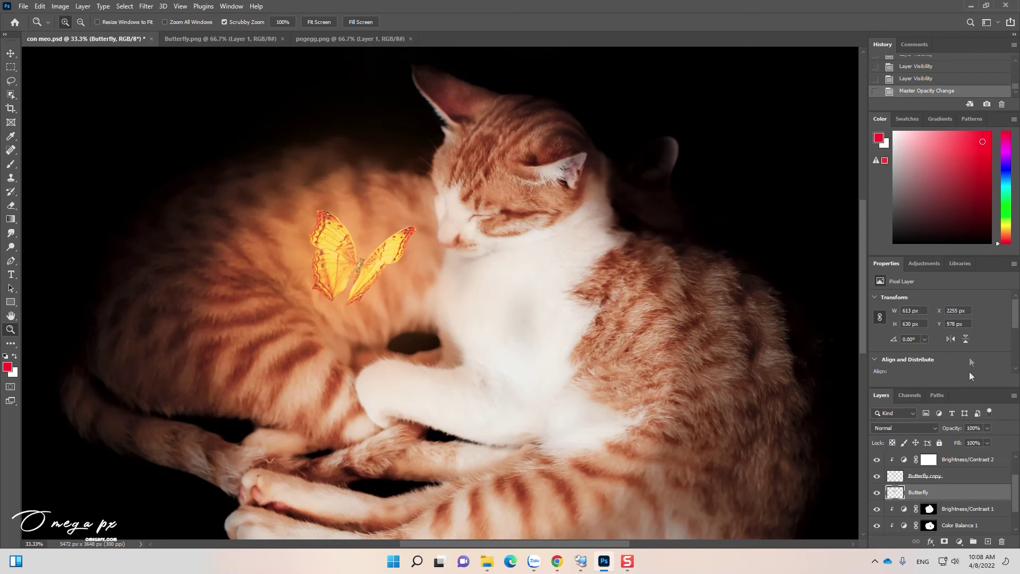
left_click(925, 264)
left_click(929, 509)
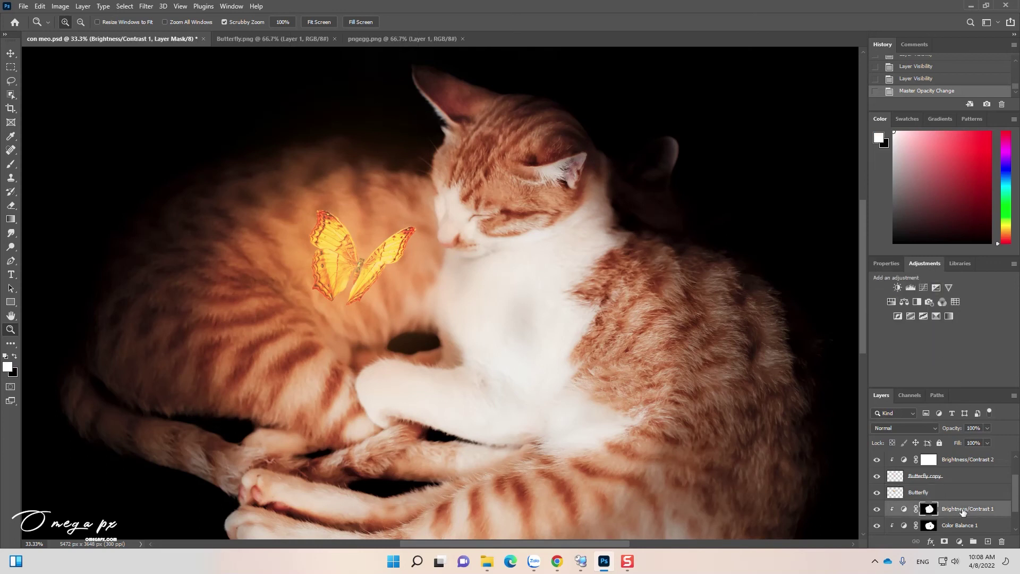
left_click(885, 264)
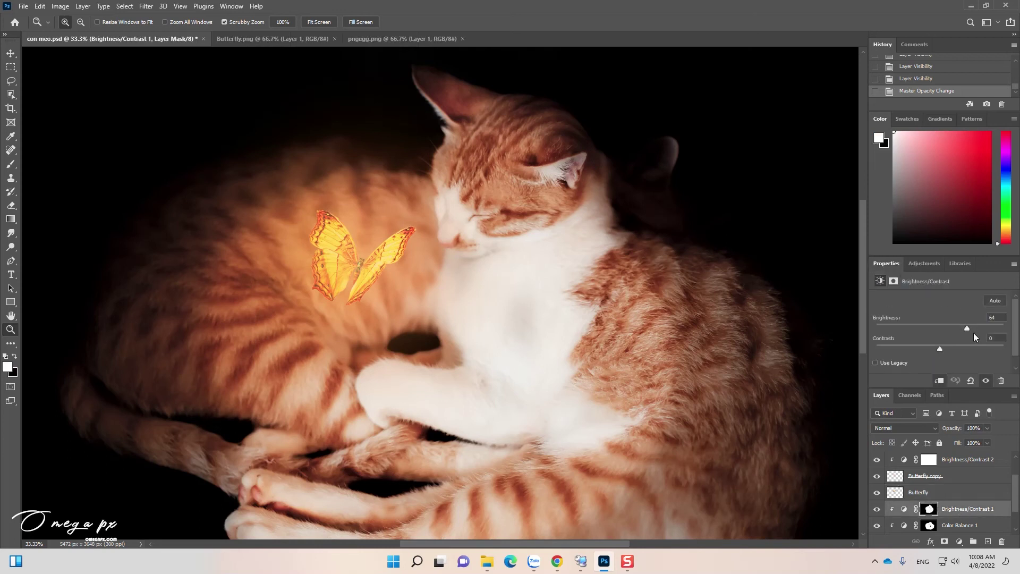
left_click(965, 479)
scroll(963, 478, "down", 1)
scroll(963, 462, "up", 1)
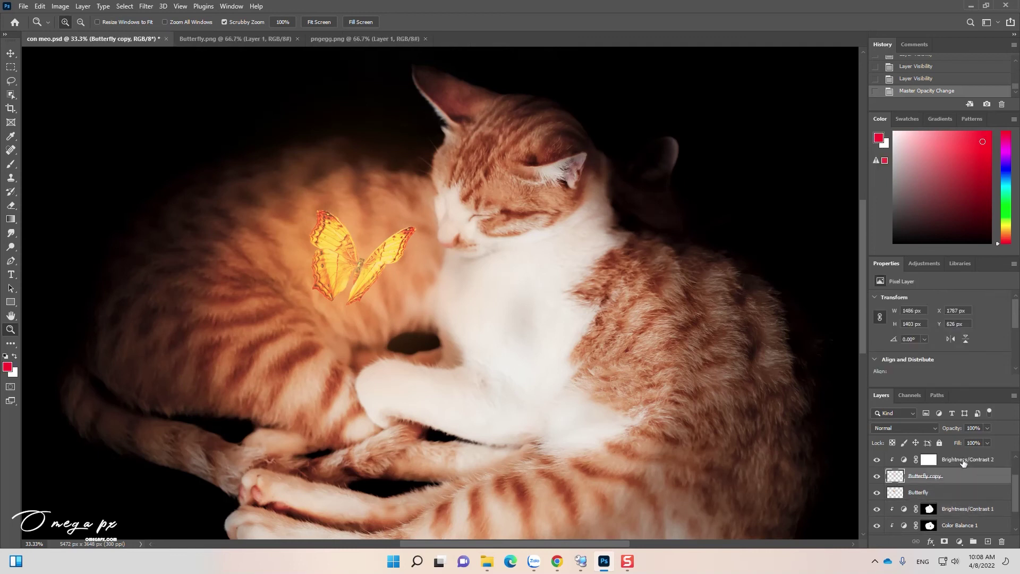
scroll(980, 465, "up", 1)
left_click(966, 477)
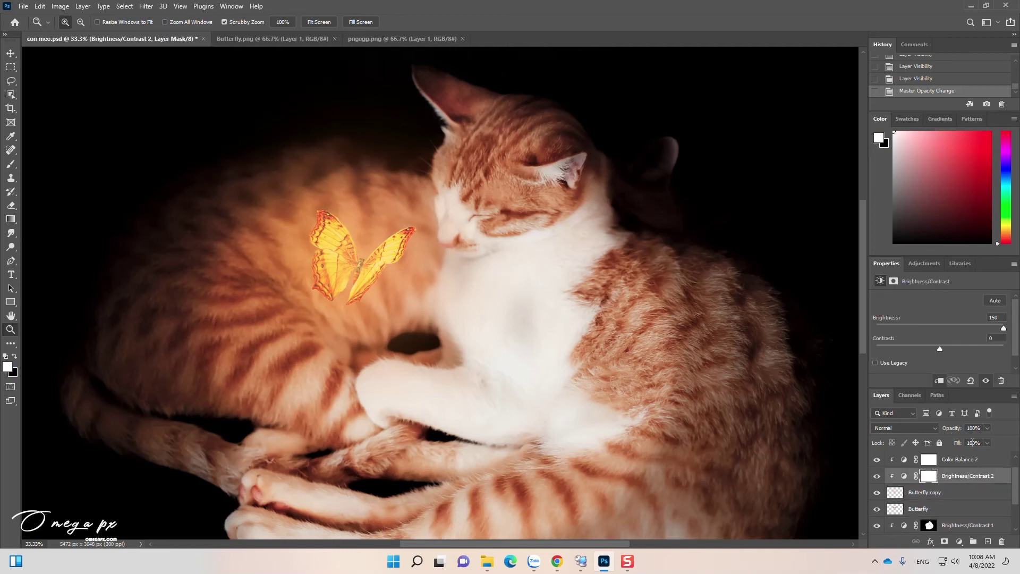
Add a Brightness/Contrast adjustment clipped to the Butterfly layer with brightness about 63.
left_click(953, 510)
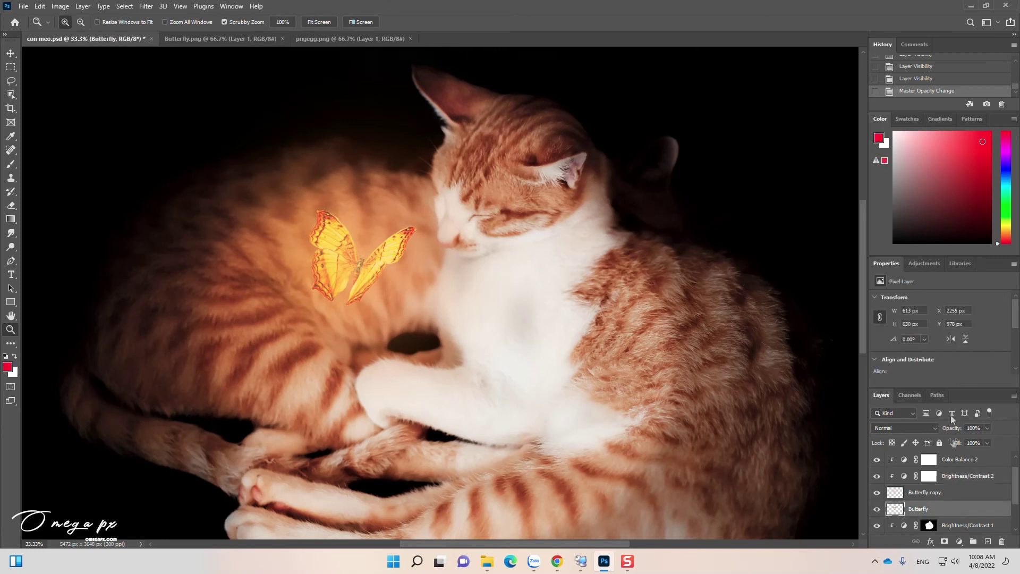
left_click(925, 266)
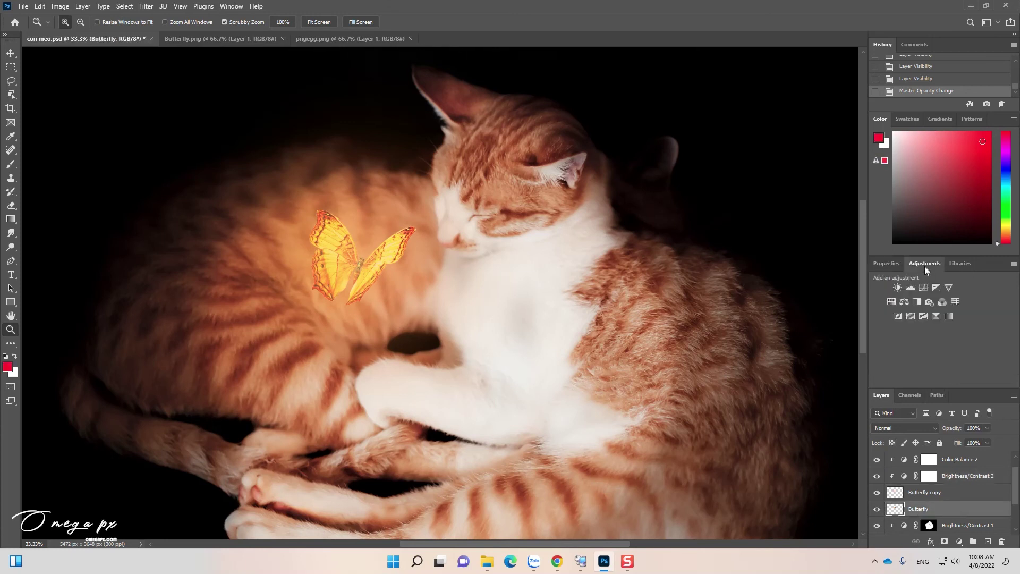
left_click(899, 289)
left_click(899, 516, "alt")
left_click(977, 327)
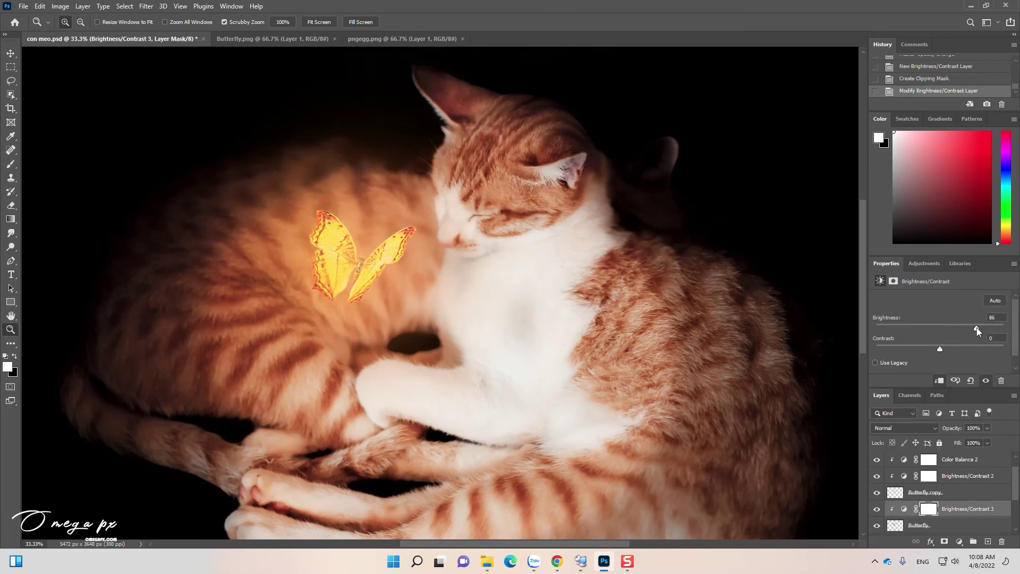
left_click_drag(969, 328, 953, 330)
mouse_move(616, 293)
left_mouse_down()
mouse_move(675, 236)
mouse_move(594, 274)
left_mouse_up()
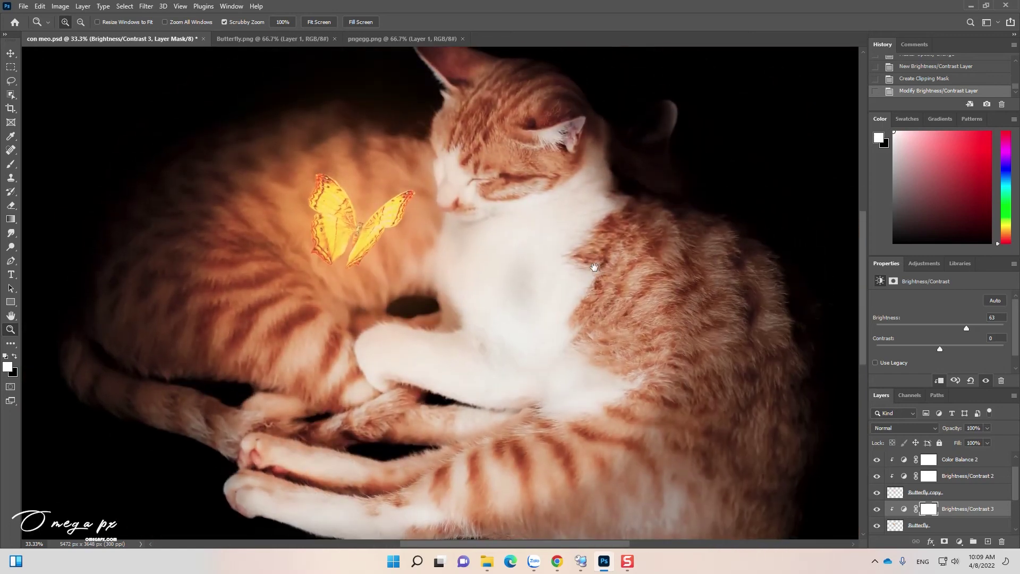
scroll(947, 496, "down", 3)
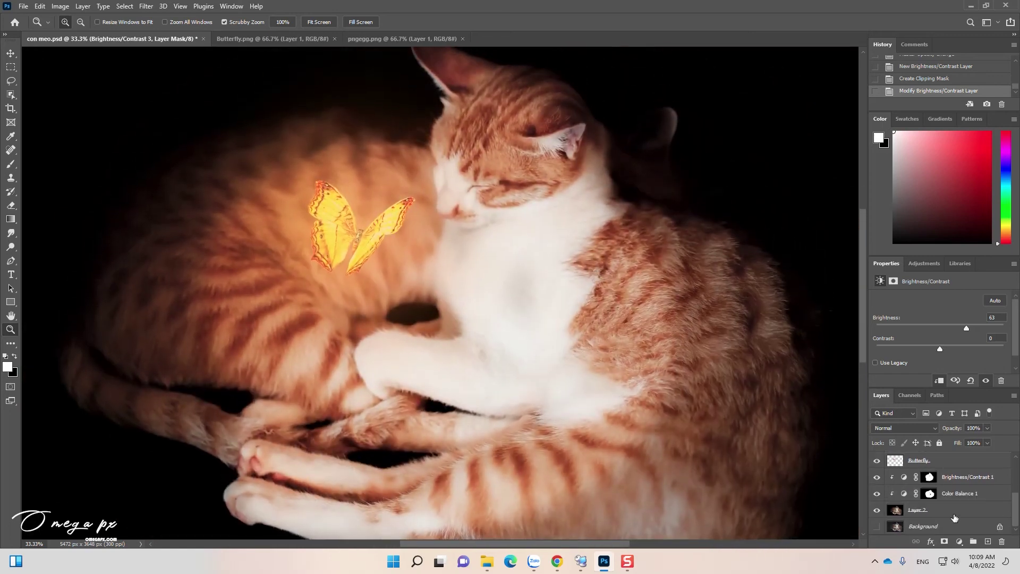
Duplicate the Layer 2 cat photo and give the copy a 7.0 px Gaussian Blur.
left_click(954, 515)
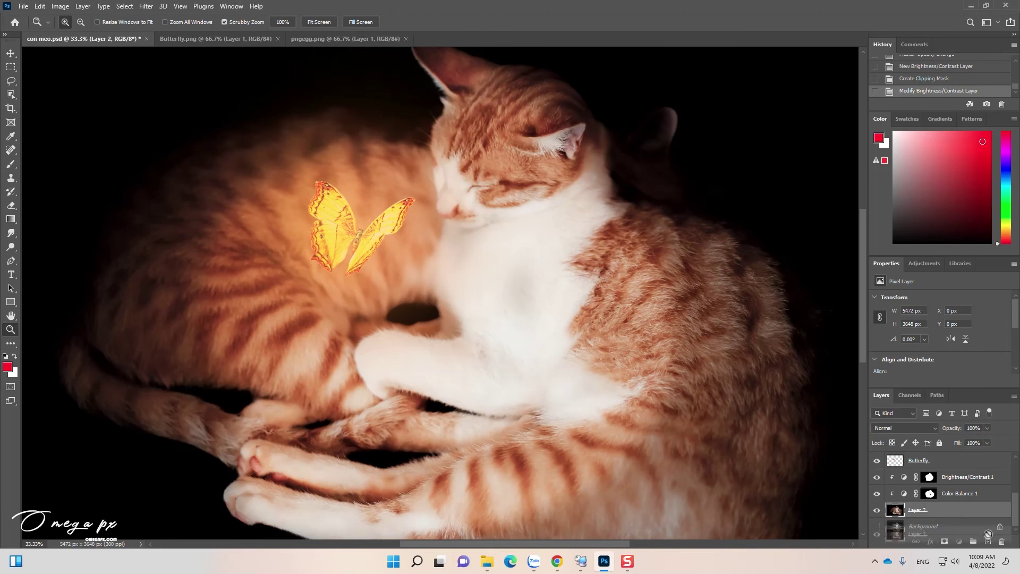
key("ctrl+j")
left_click(145, 6)
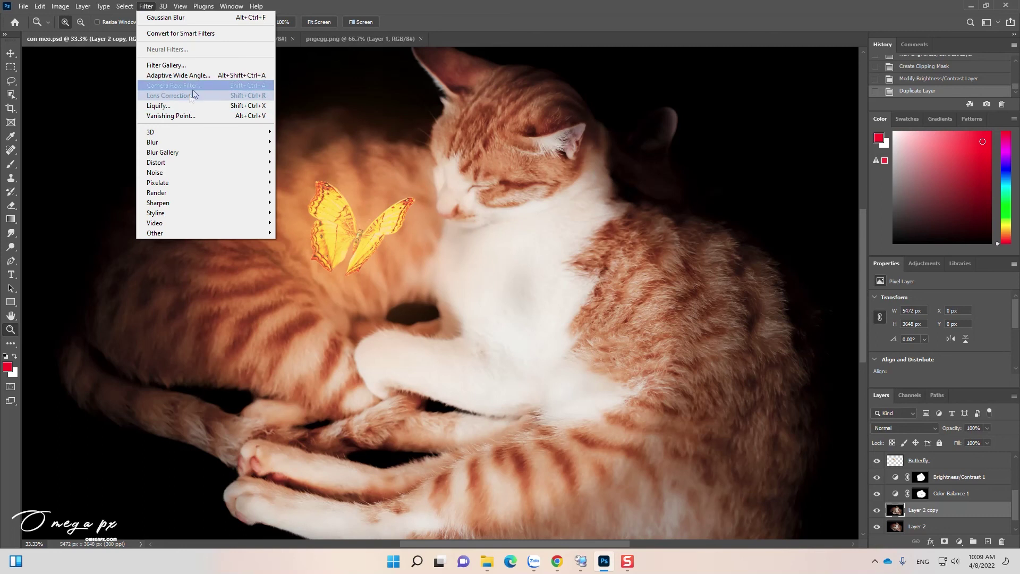
mouse_move(152, 141)
left_click(303, 182)
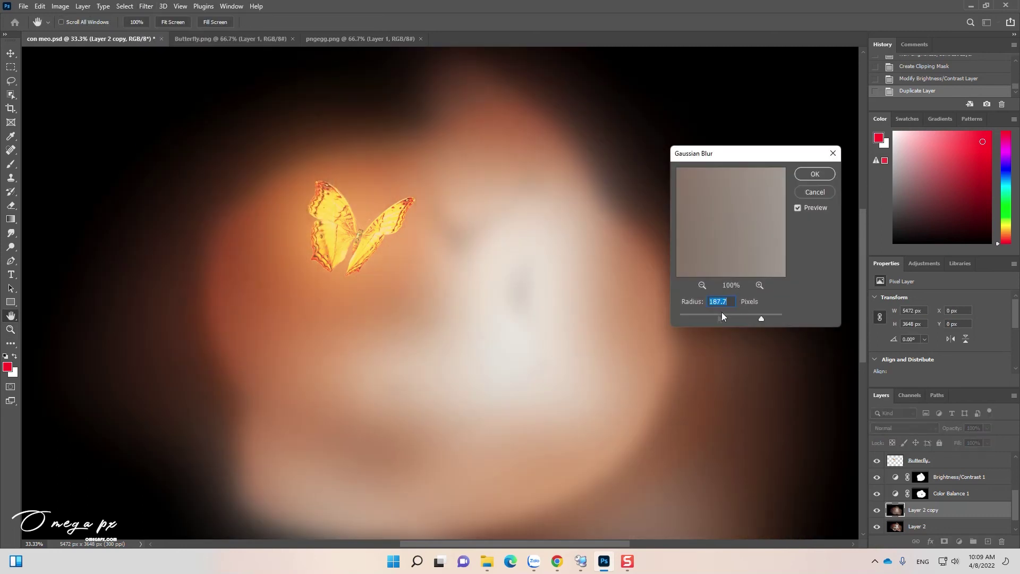
left_click(718, 318)
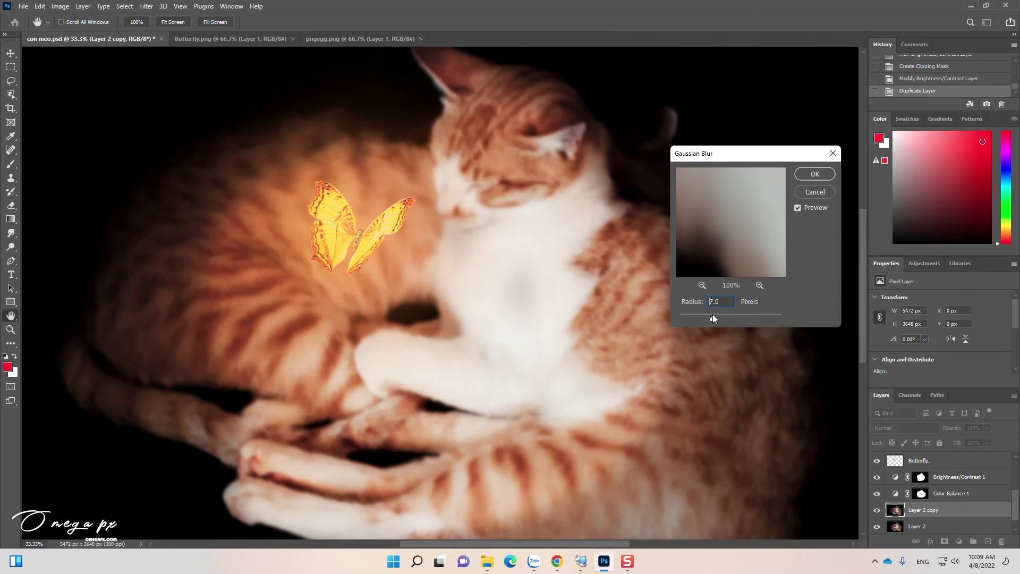
left_click(814, 174)
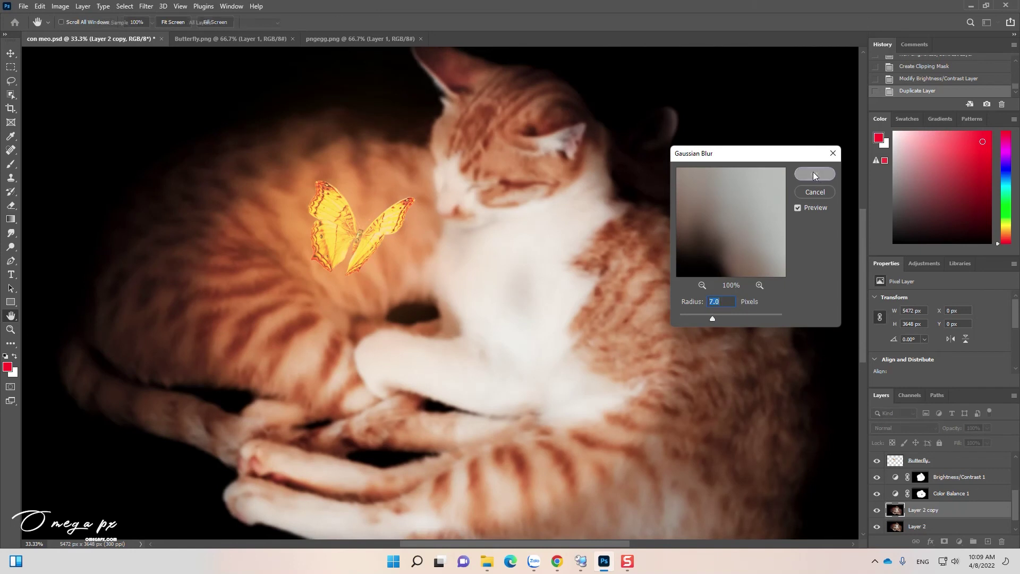
left_click(902, 427)
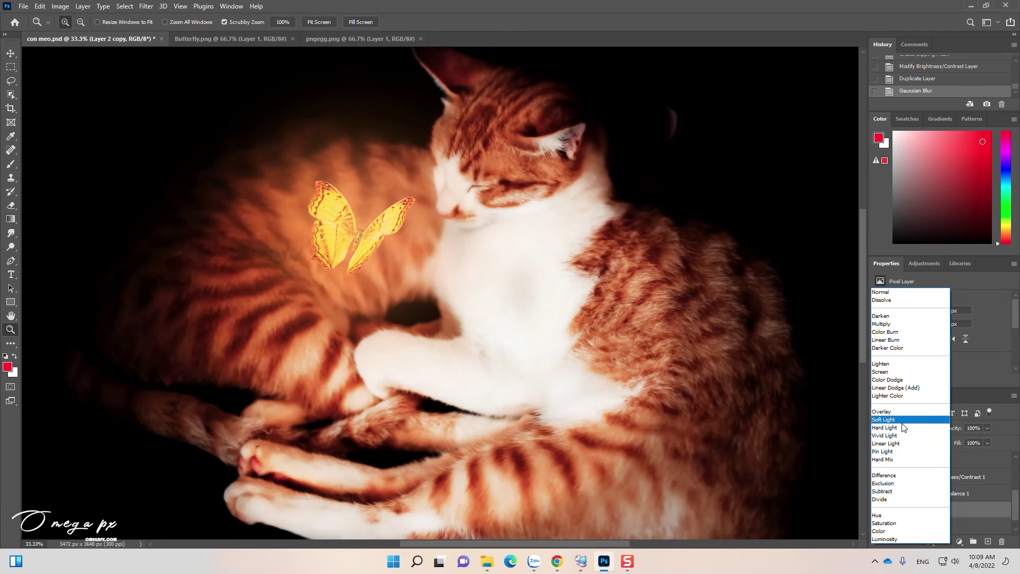
Blend Layer 2 copy in Soft Light, then duplicate it as an Overlay copy with reduced opacity.
left_click(902, 422)
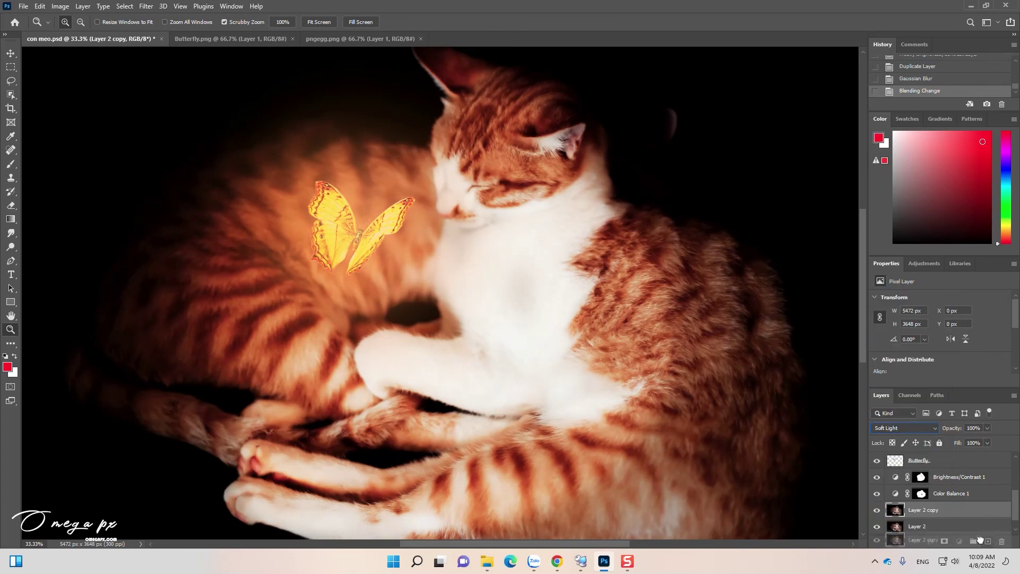
key("ctrl+j")
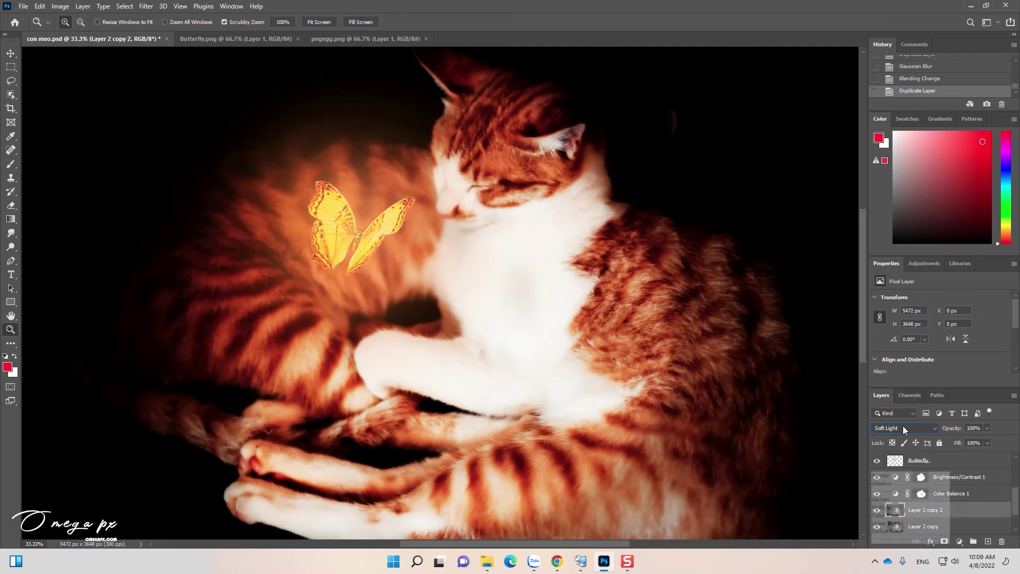
left_click(903, 427)
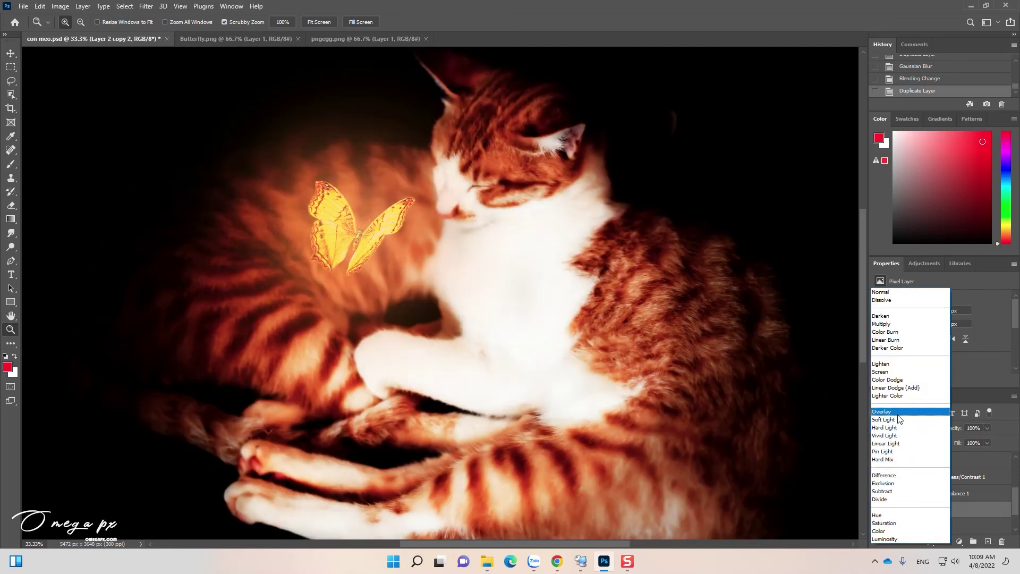
left_click(898, 412)
left_click_drag(961, 494, 964, 455)
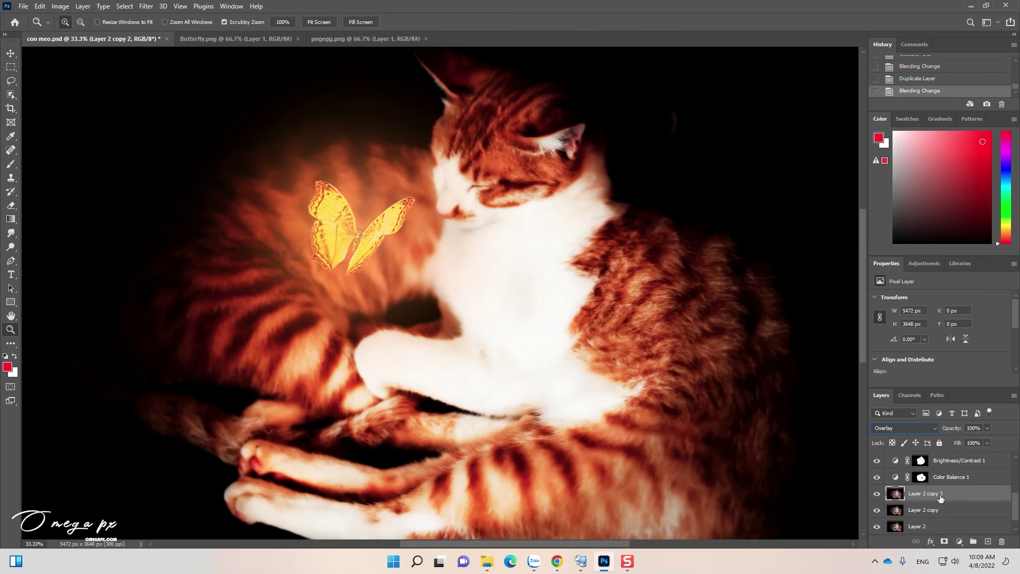
left_click(990, 429)
left_click_drag(990, 440, 971, 441)
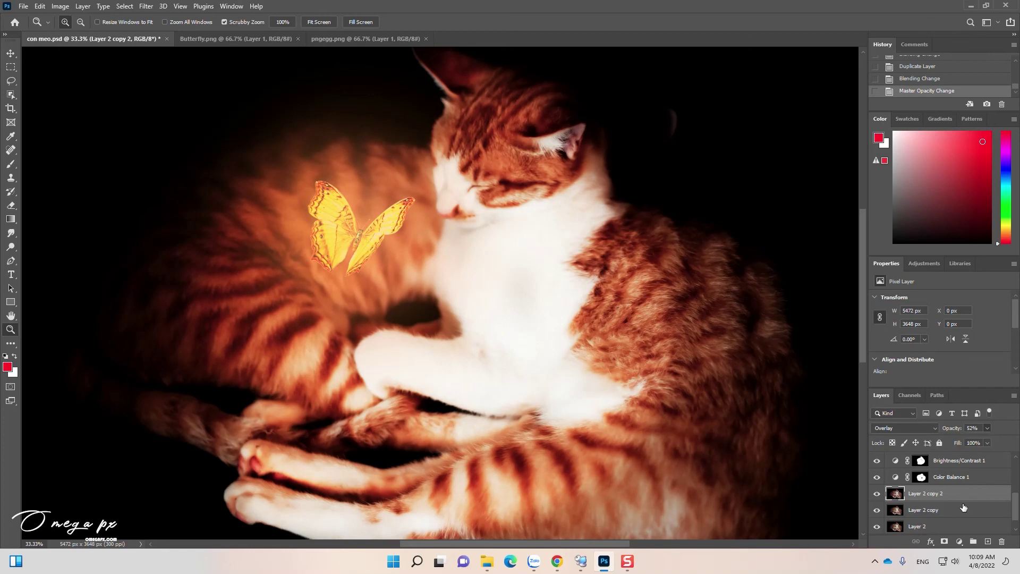
Settle Layer 2 copy 2 at 28% opacity and Layer 2 copy at 61% opacity.
left_click(963, 513)
left_click(988, 428)
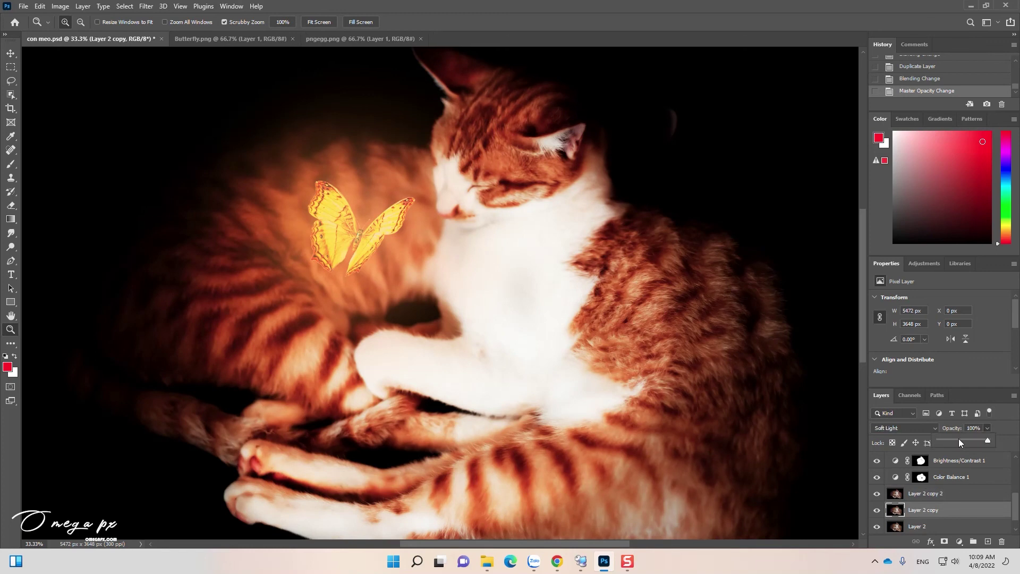
left_click_drag(959, 441, 956, 442)
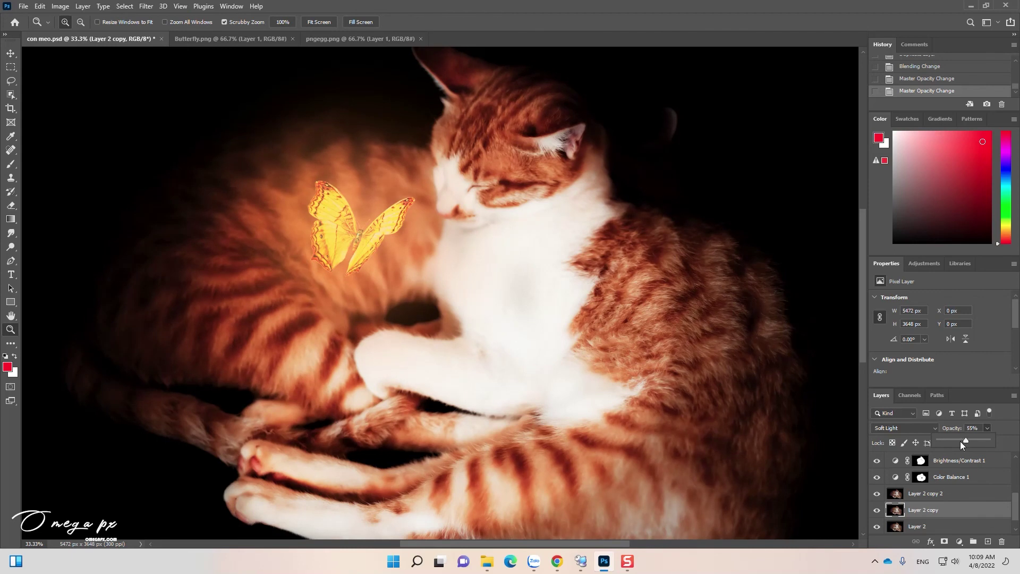
left_click(960, 493)
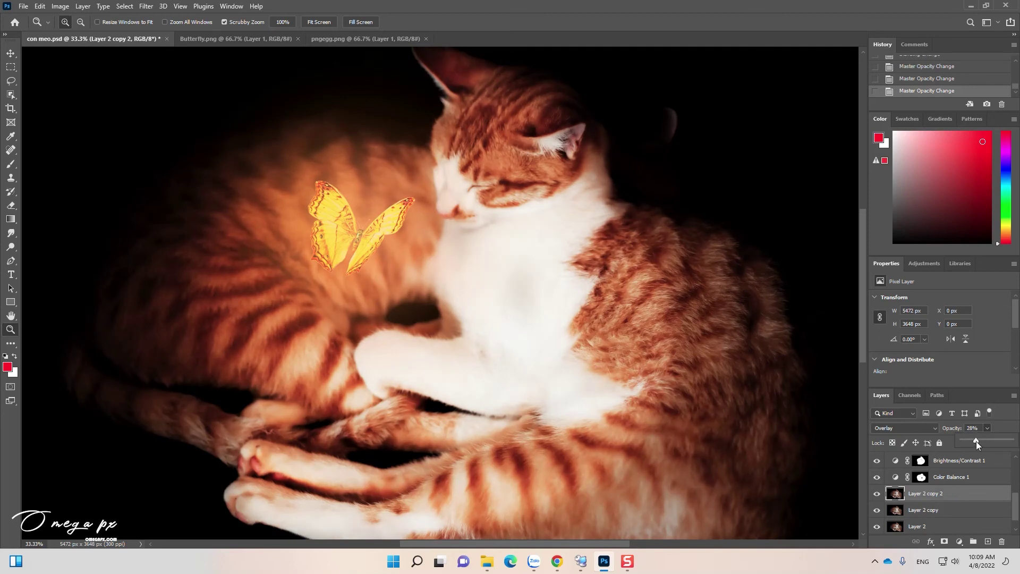
left_click(963, 499)
left_click(959, 511)
left_click(987, 428)
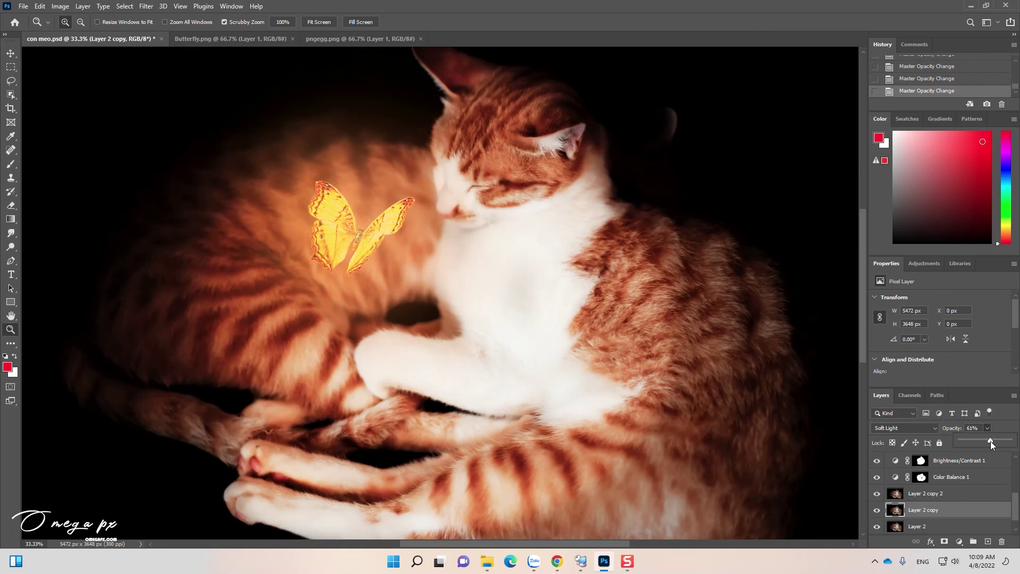
mouse_move(506, 238)
left_mouse_down()
mouse_move(516, 336)
mouse_move(550, 253)
left_mouse_up()
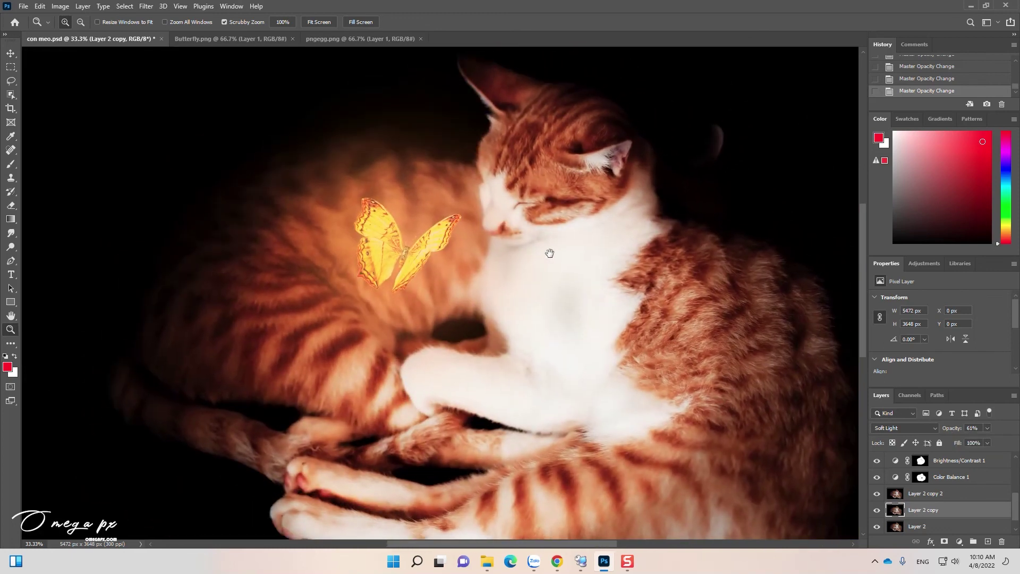
Paste the pngegg.png sparkle image into con meo.psd as a new layer above Layer 4.
left_click(342, 43)
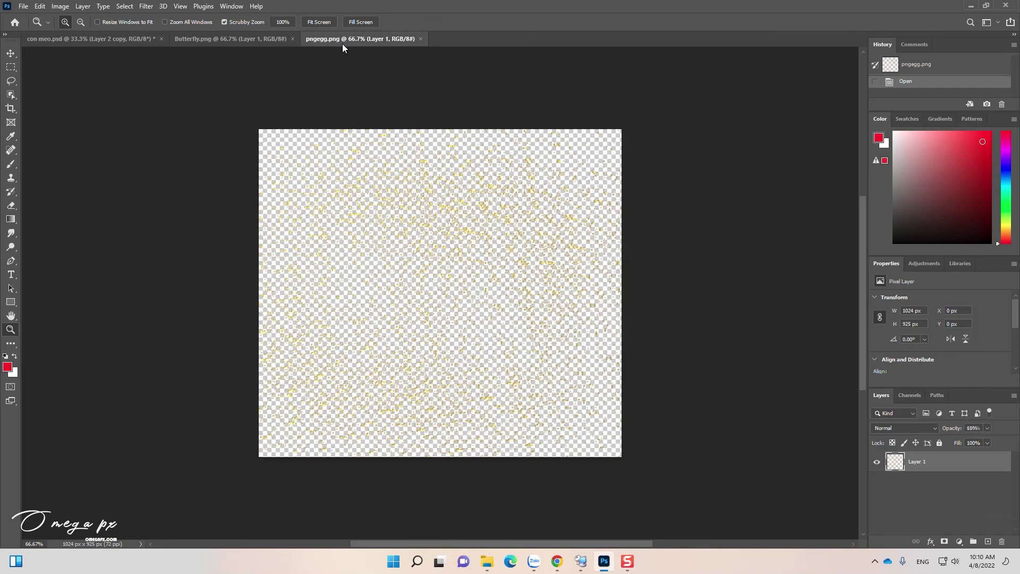
left_click(123, 41)
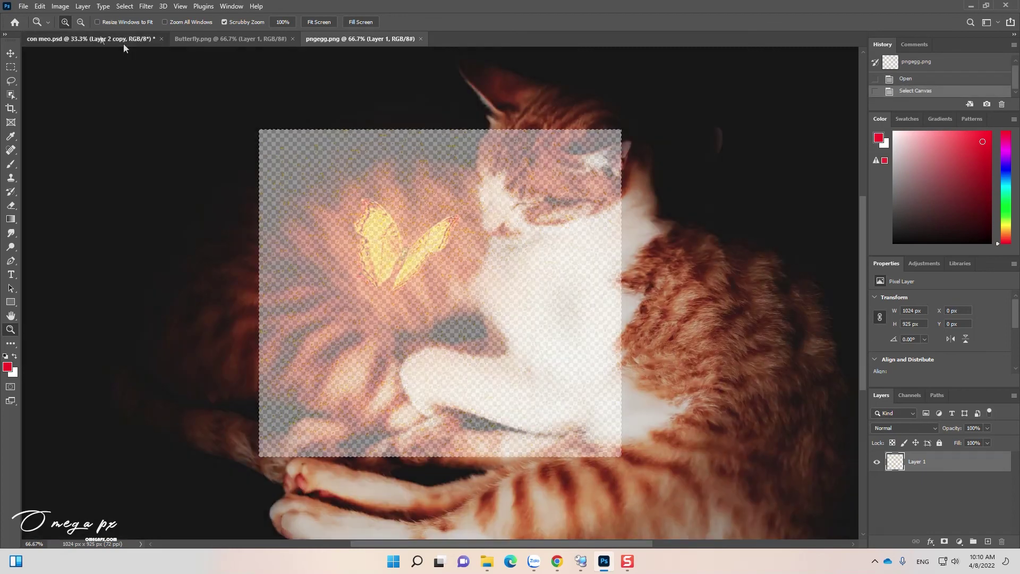
scroll(915, 460, "up", 3)
scroll(919, 460, "up", 2)
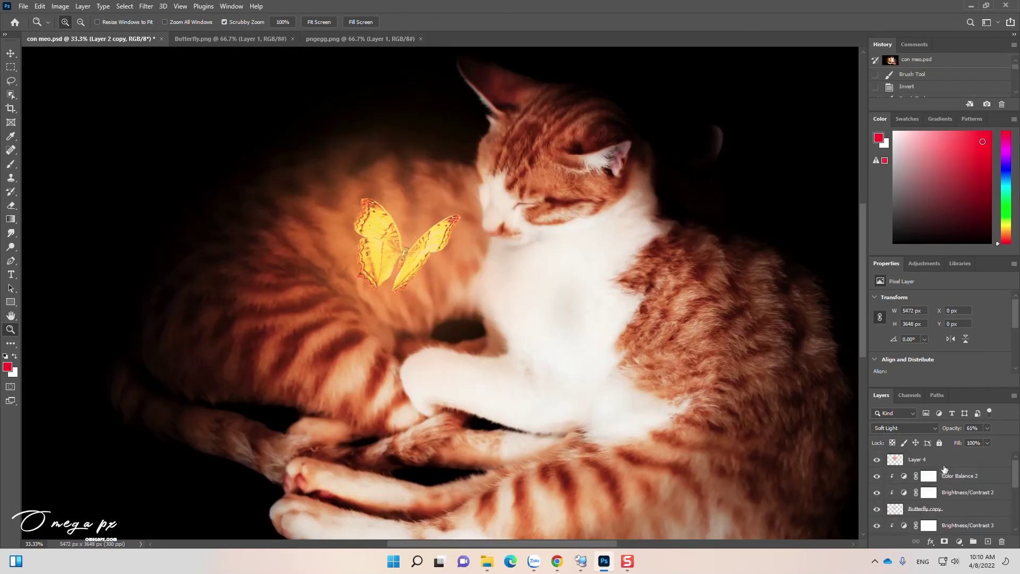
left_click(927, 459)
key("ctrl+v")
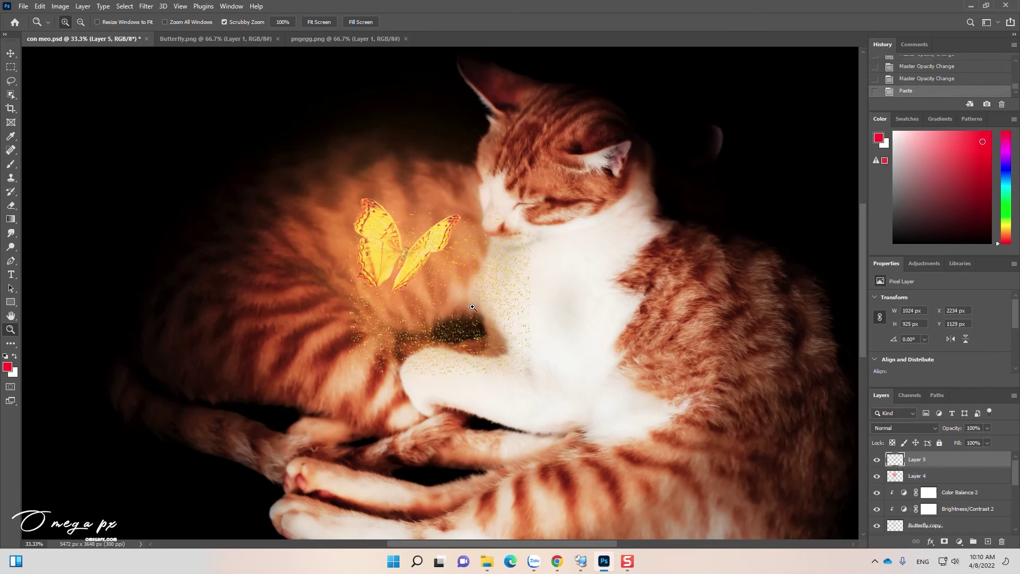
key("v")
left_click_drag(496, 303, 478, 296)
key("ctrl+z")
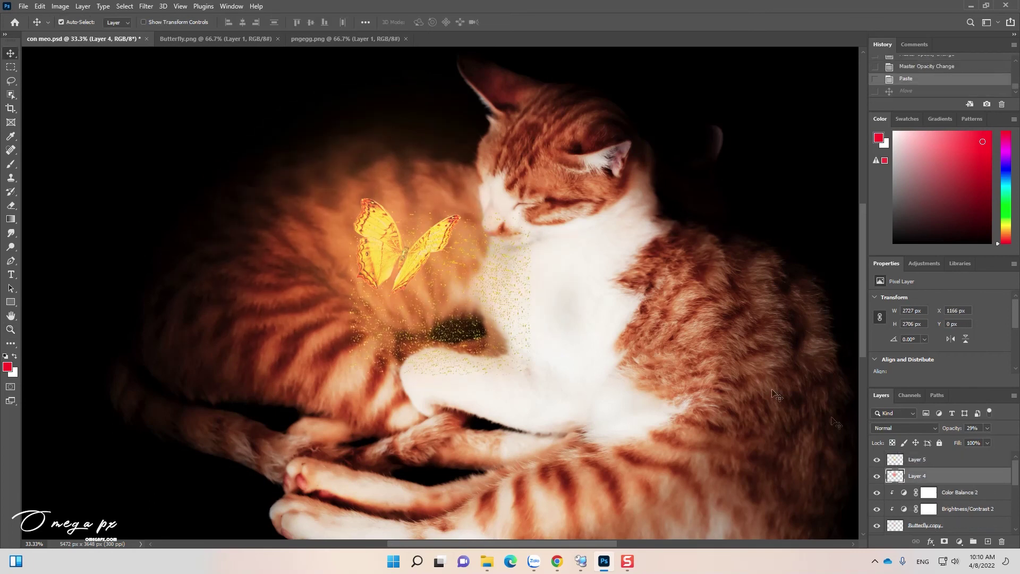
Compare with Layer 4 hidden, then shift sparkle Layer 5 left to surround the butterfly.
left_click(904, 460)
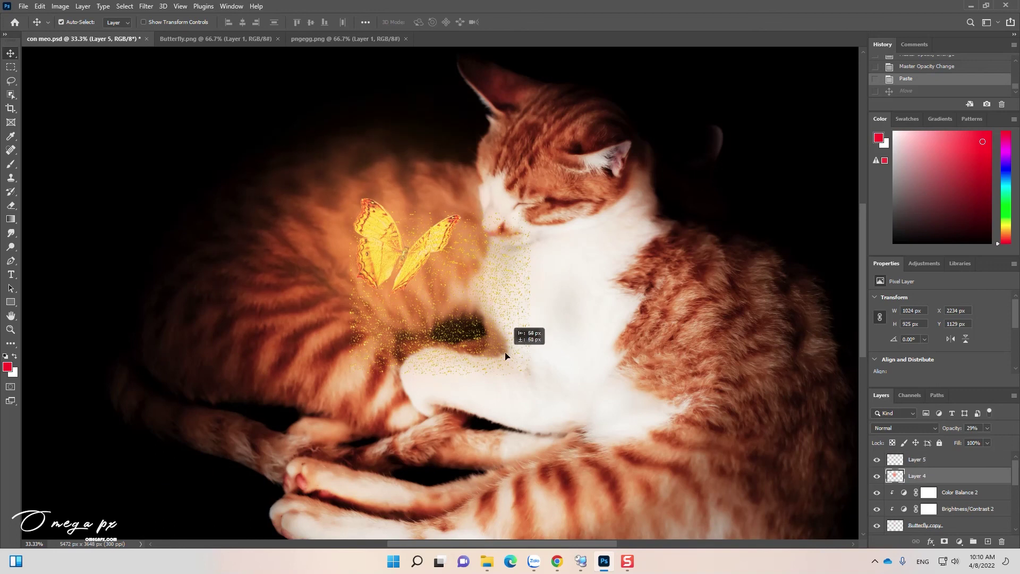
left_click(877, 476)
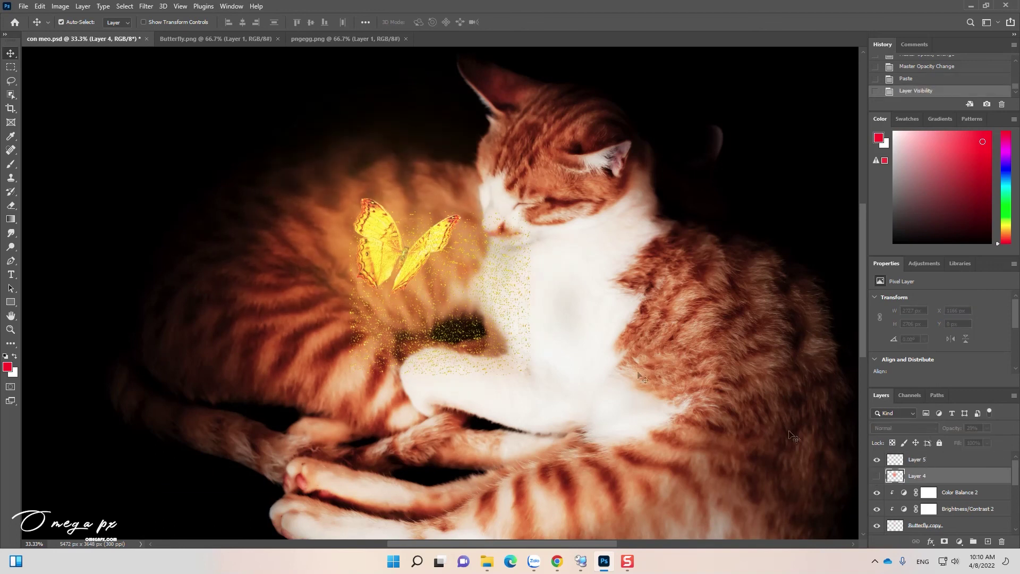
left_click_drag(510, 313, 490, 287)
key("ctrl+z")
scroll(931, 496, "up", 1)
scroll(932, 496, "up", 2)
left_click(877, 476)
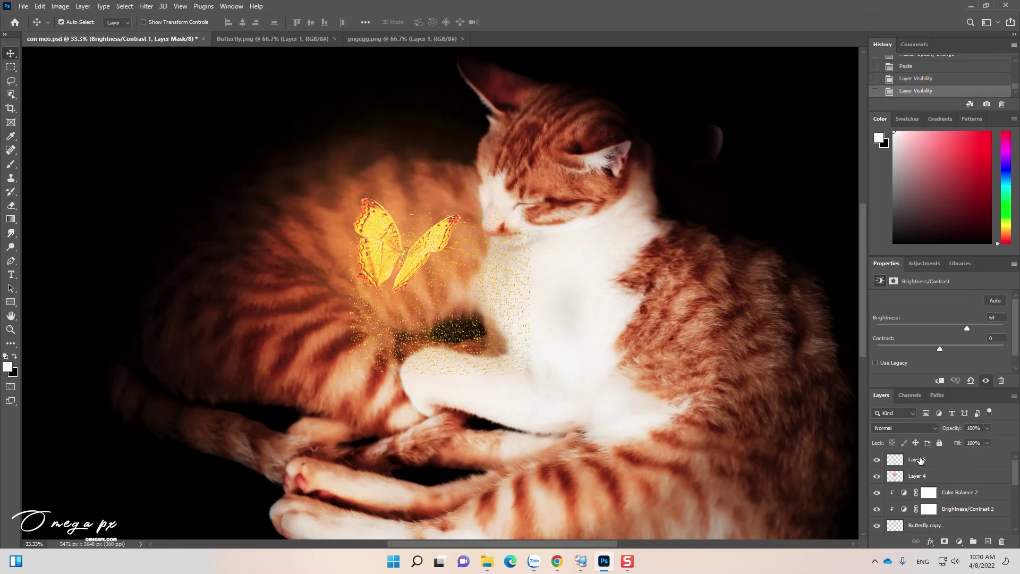
left_click(921, 460)
mouse_move(496, 291)
left_mouse_down()
mouse_move(472, 289)
mouse_move(461, 267)
left_mouse_up()
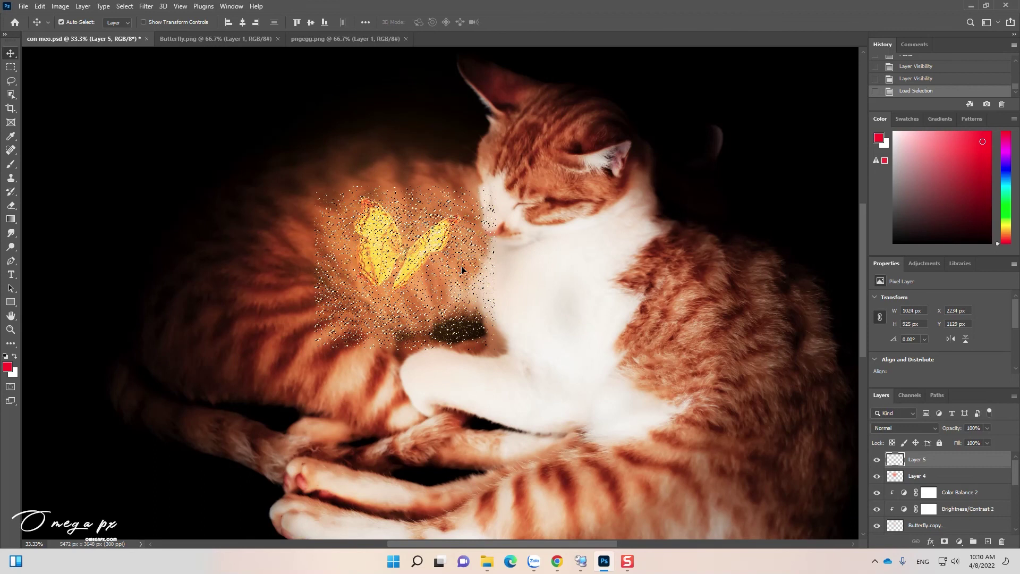
Blend sparkle Layer 5 in Screen mode at 46% opacity, clearing the active selection.
left_click(910, 425)
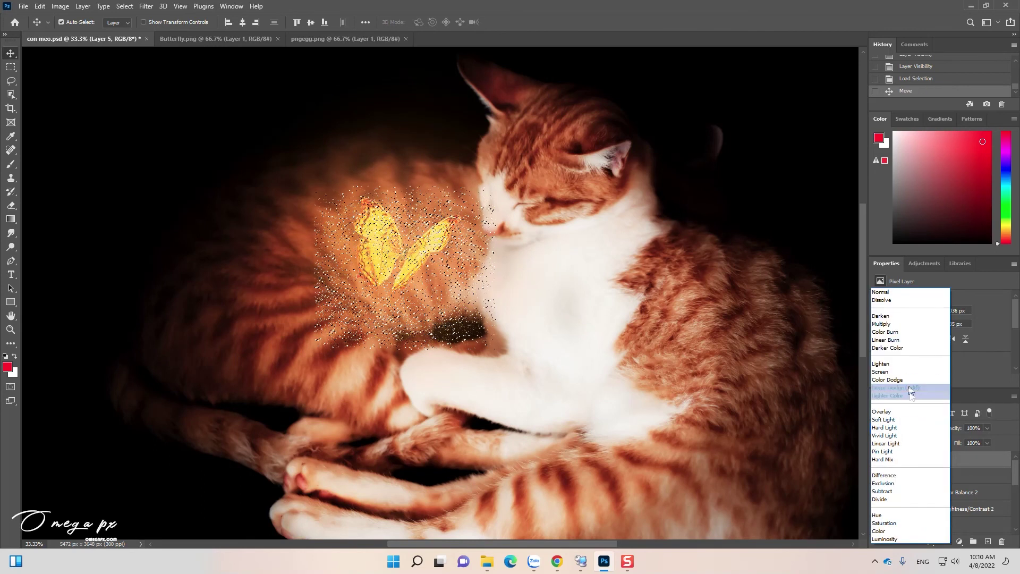
left_click(880, 371)
left_click(10, 66)
key("ctrl+d")
key("z")
left_click(436, 297)
left_click_drag(492, 274, 509, 298)
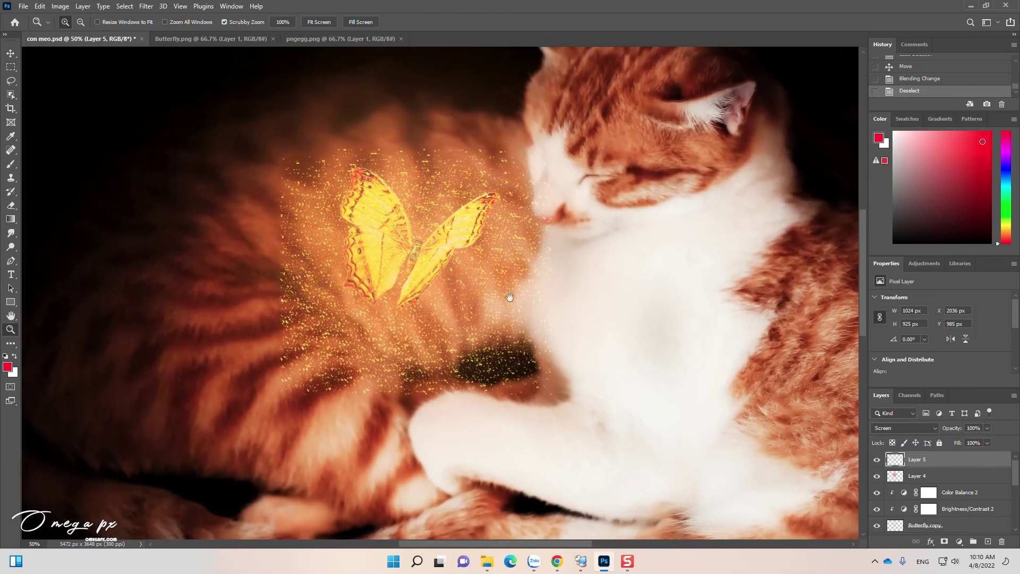
left_click(912, 428)
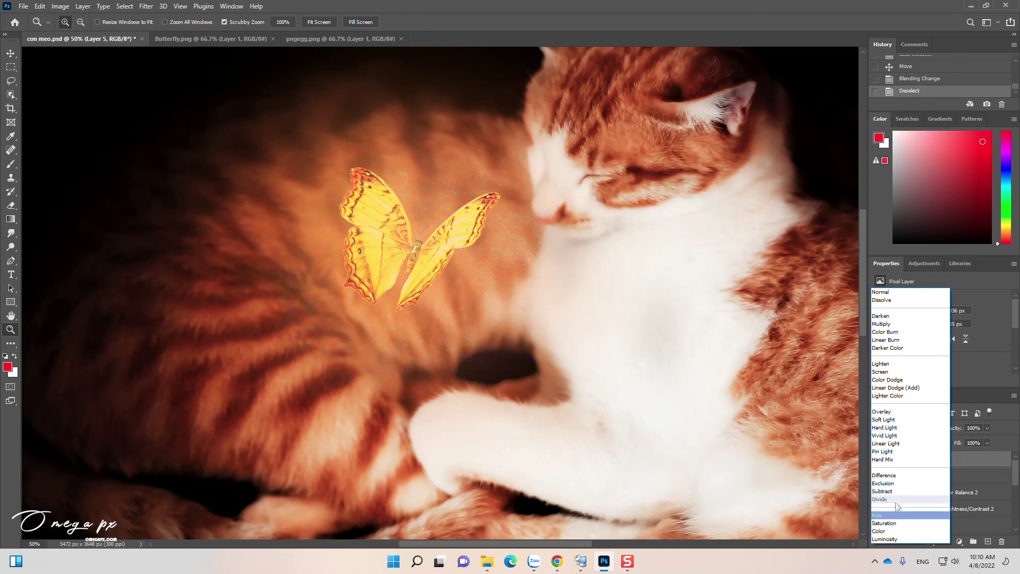
left_click(893, 372)
left_click_drag(967, 441, 968, 441)
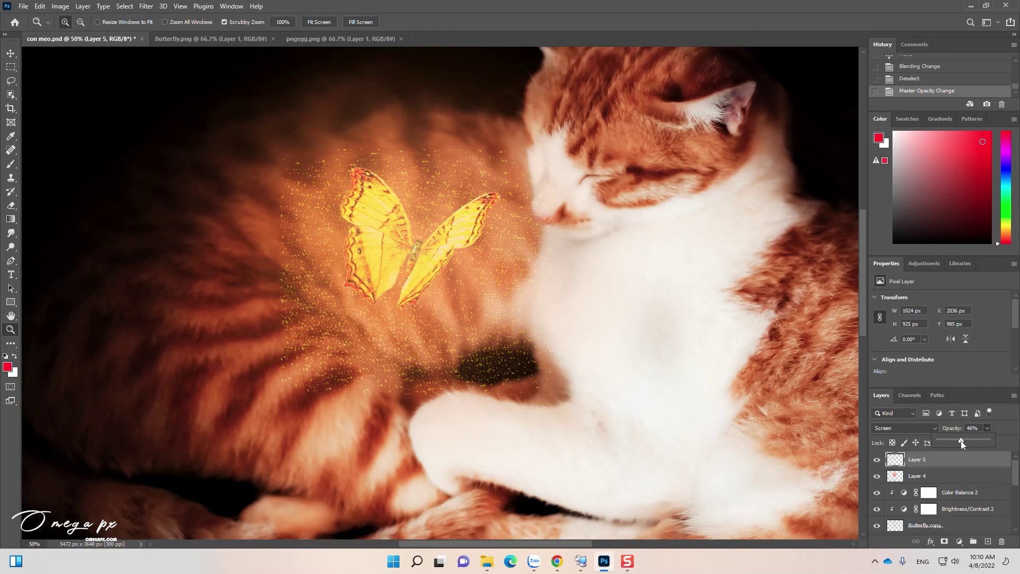
left_click(11, 151)
Erase stray sparkles above, below and over the cat's face with a 152 px Soft Round eraser.
left_click(11, 205)
right_click(210, 213)
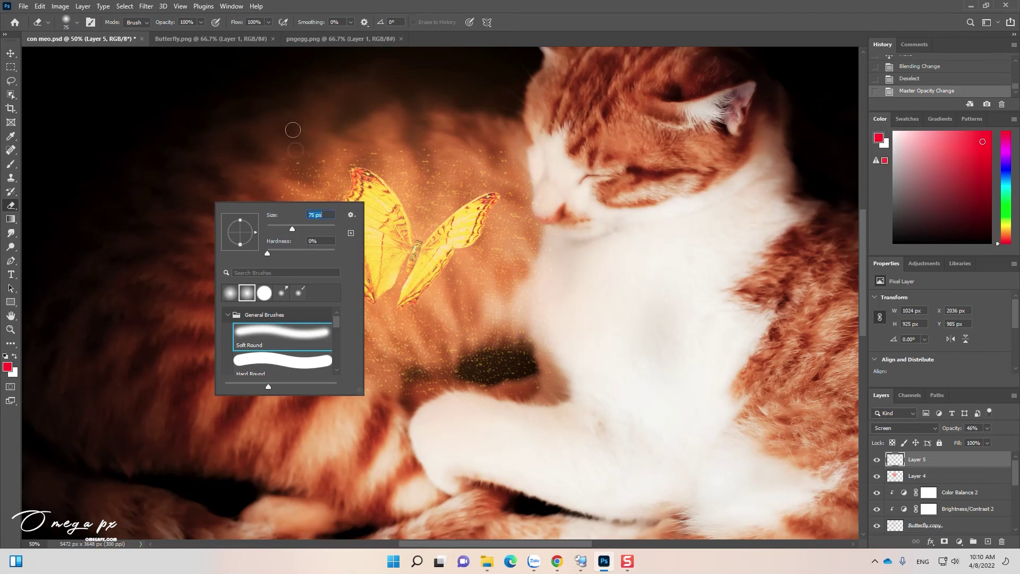
left_click_drag(279, 228, 310, 228)
left_click_drag(300, 173, 294, 166)
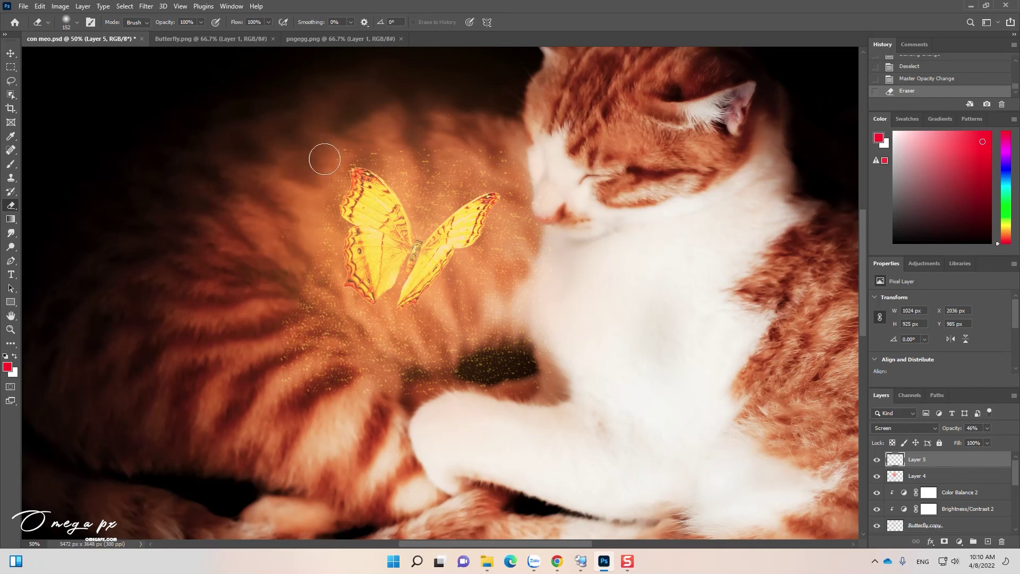
left_click_drag(298, 343, 318, 367)
left_click_drag(425, 377, 526, 383)
left_click_drag(393, 170, 495, 146)
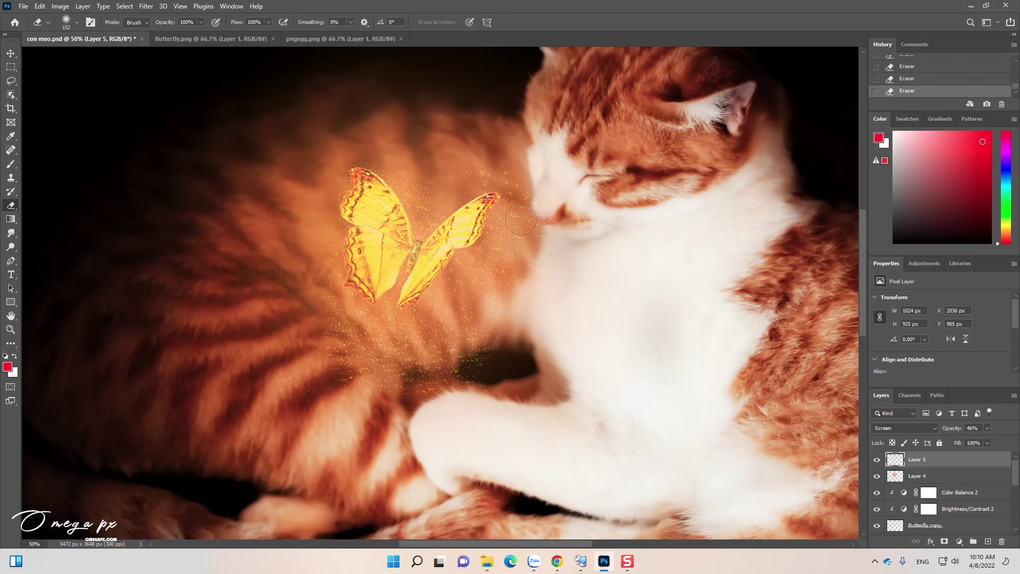
left_click_drag(515, 362, 492, 357)
Zoom out to 25%, then back in to 33.3% to frame the whole composition.
key("z")
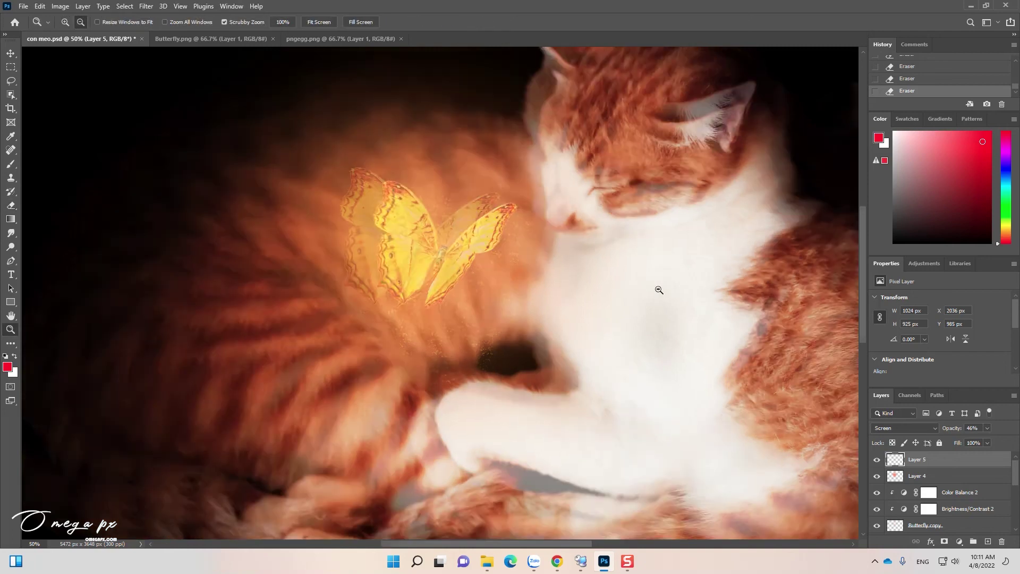
left_click_drag(659, 290, 554, 287)
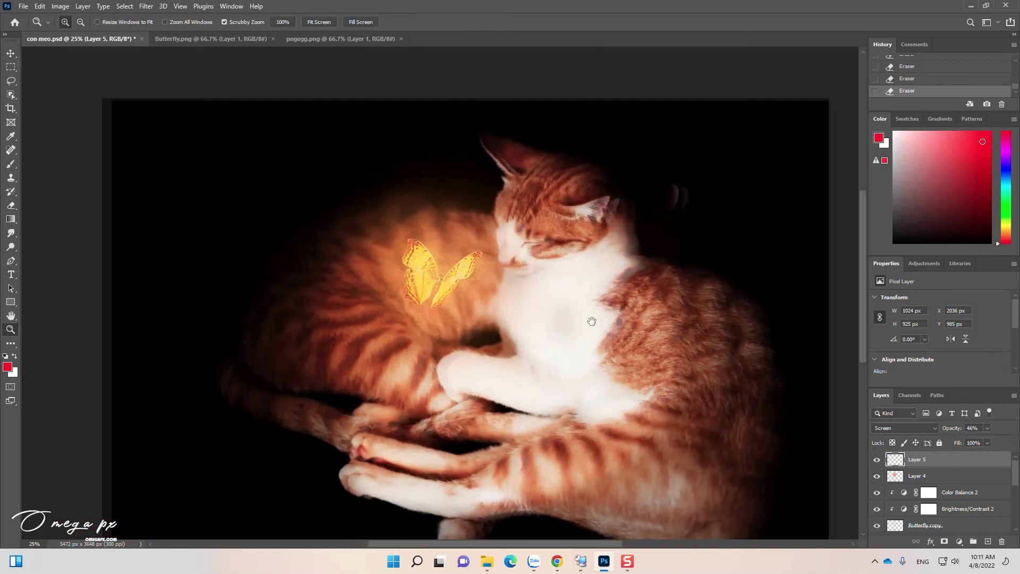
left_click(553, 287)
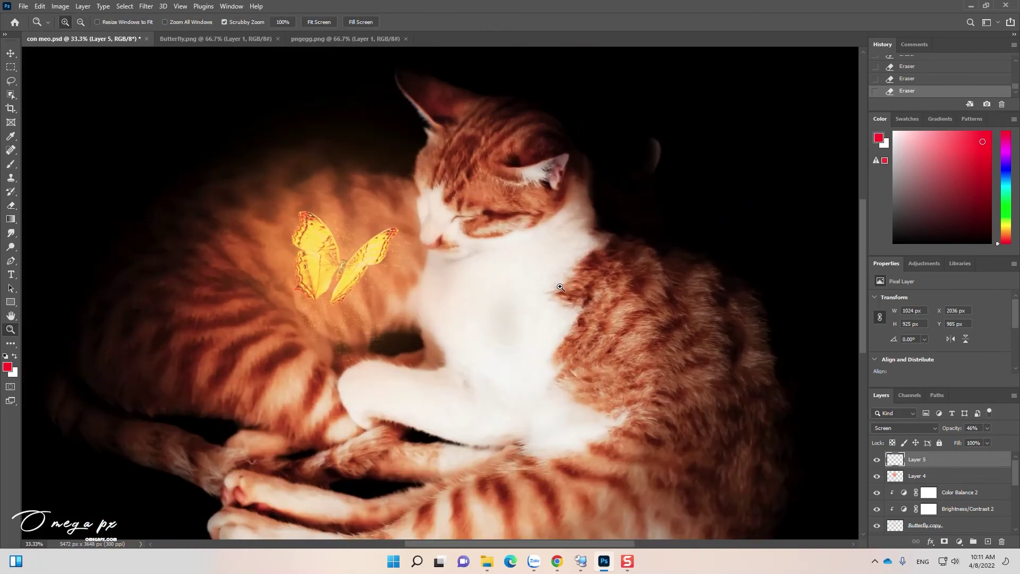